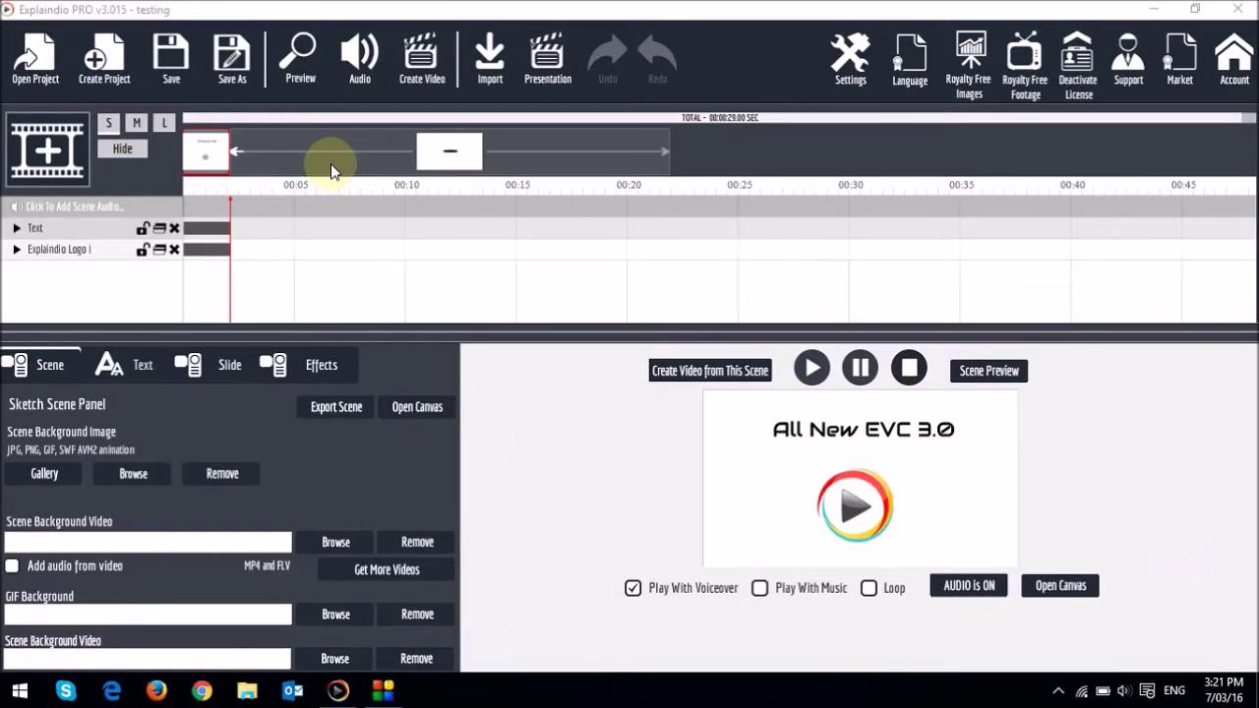
# Expand the Text and Explaindio Logo tracks to reveal their effects, and enlarge the timeline panel
pyautogui.click(18, 230)
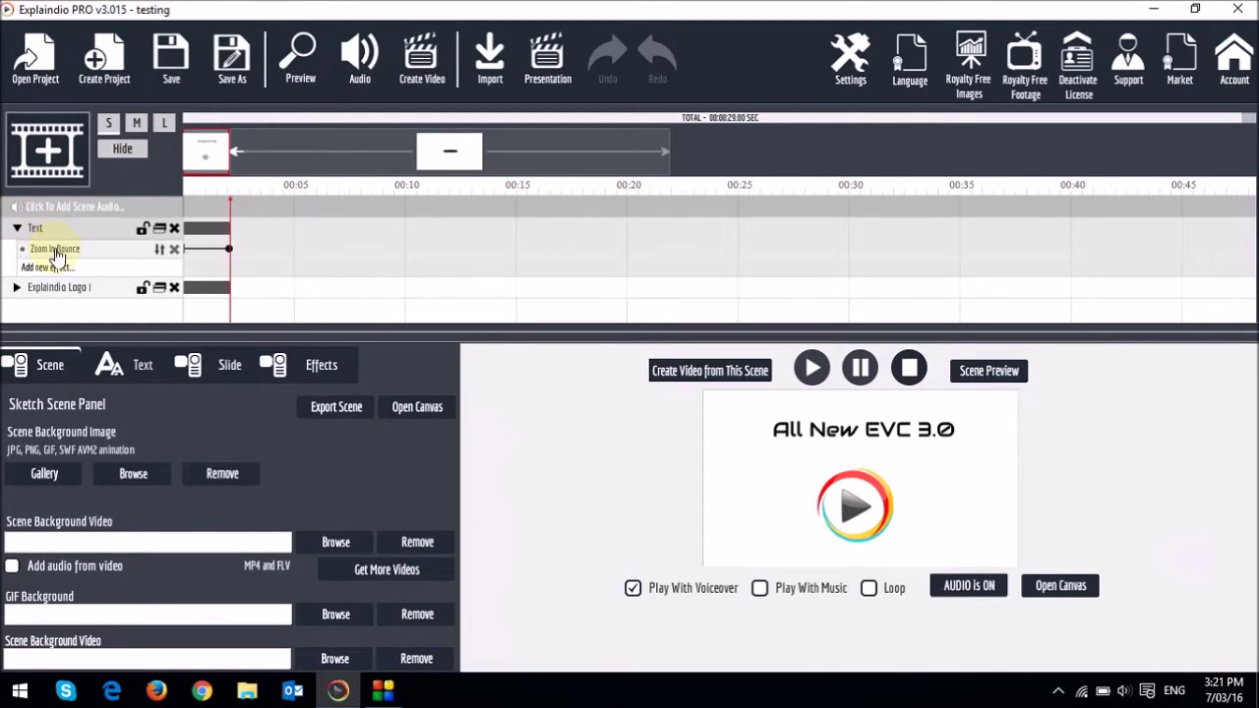
pyautogui.click(16, 287)
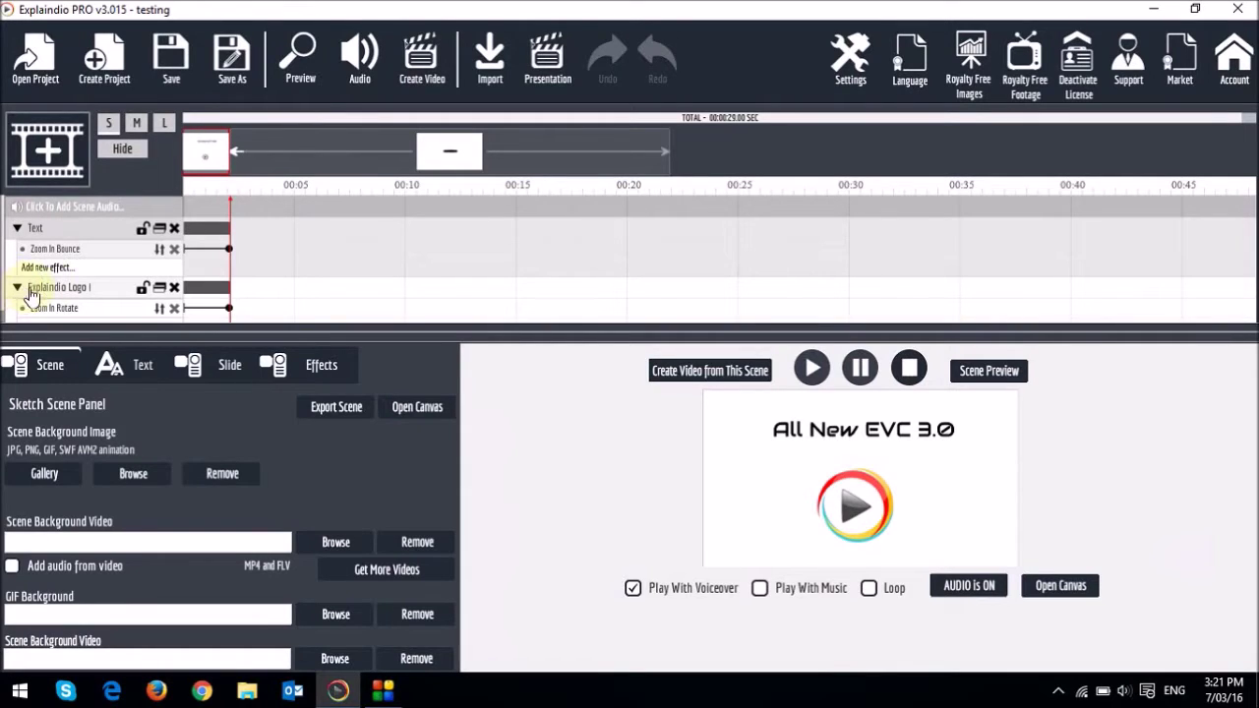
pyautogui.click(138, 125)
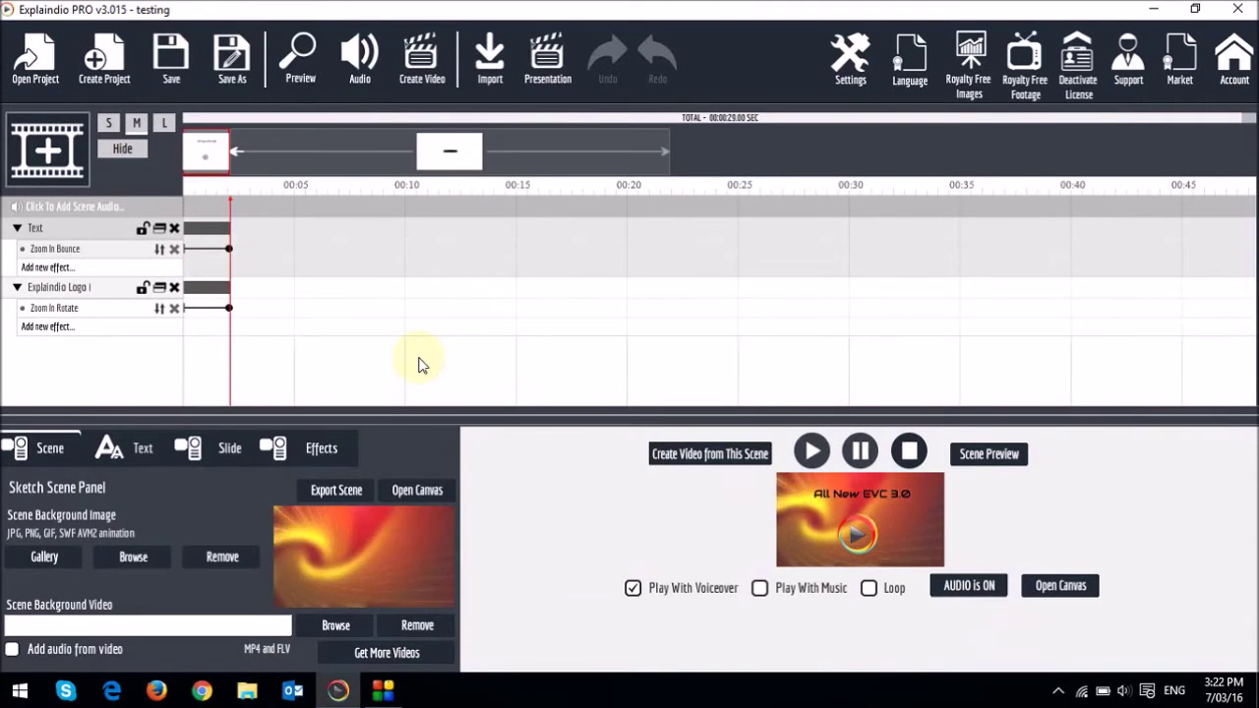
# Preview the scene, shift the Explaindio Logo bar to start near 00:02, and preview again
pyautogui.click(989, 454)
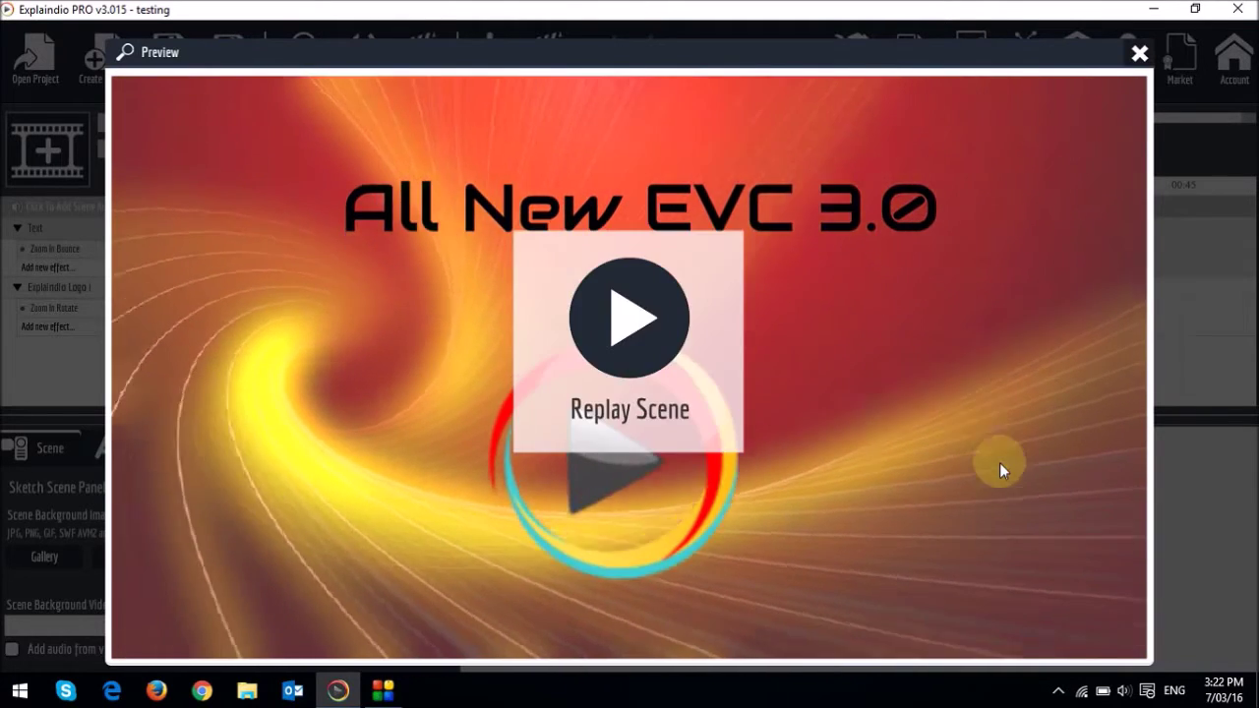
pyautogui.click(1141, 54)
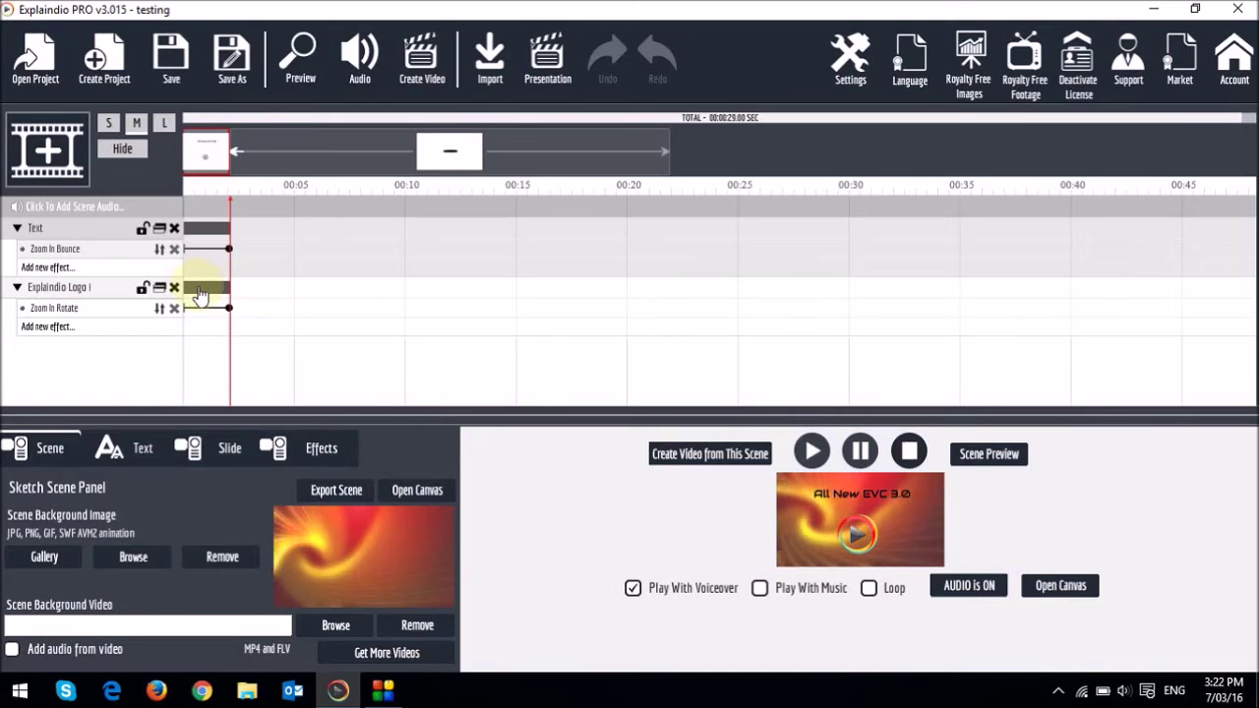
pyautogui.moveTo(200, 294); pyautogui.dragTo(247, 294)
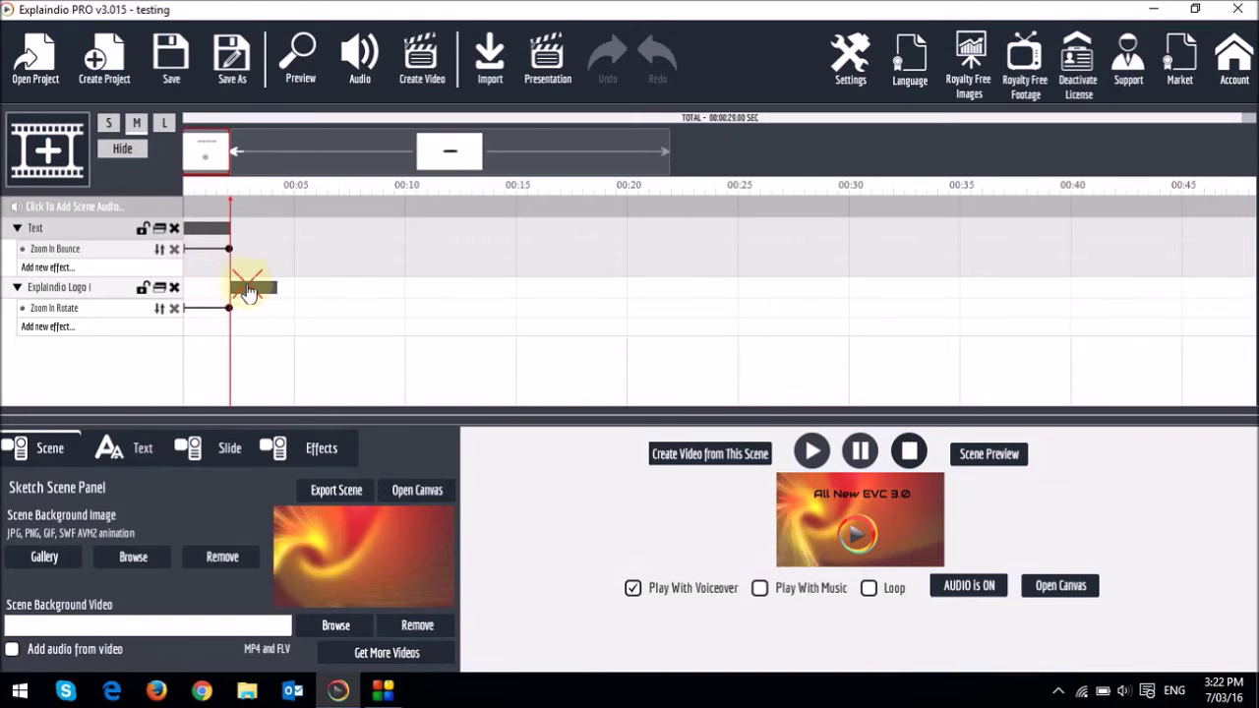
pyautogui.click(997, 456)
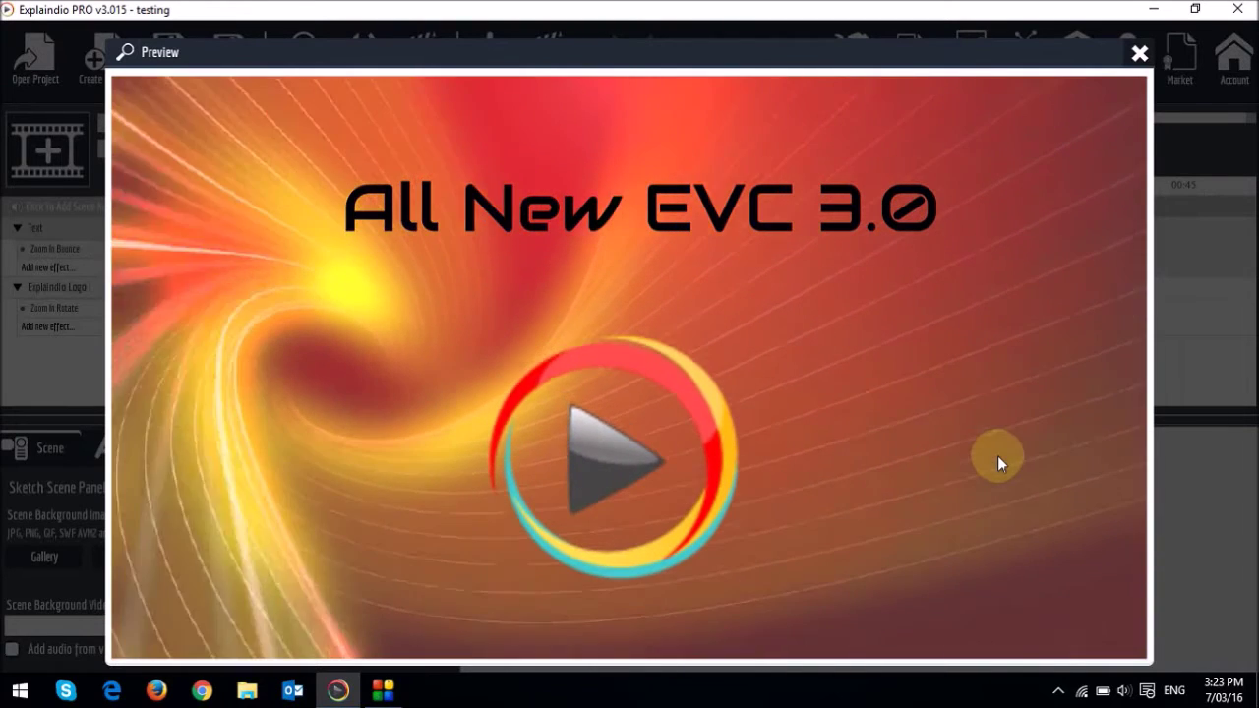
pyautogui.click(1139, 52)
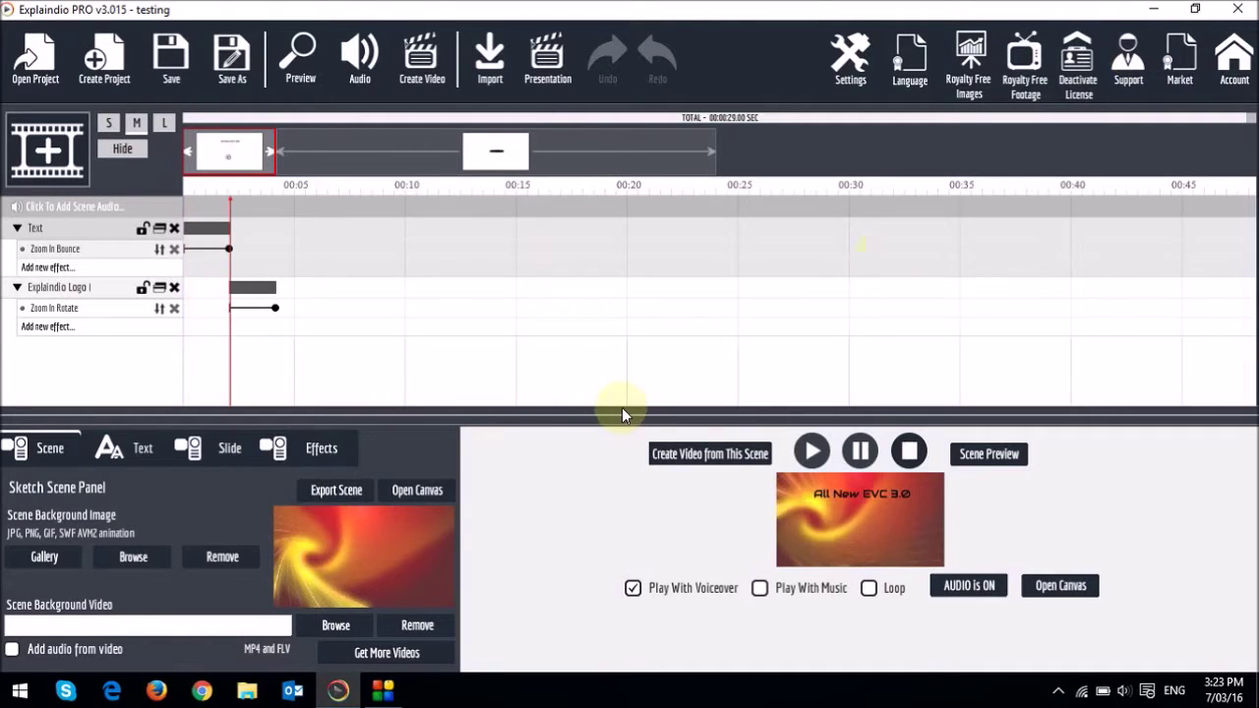
# Switch to the second scene, preview its animation, and expand its first two Text tracks
pyautogui.click(500, 153)
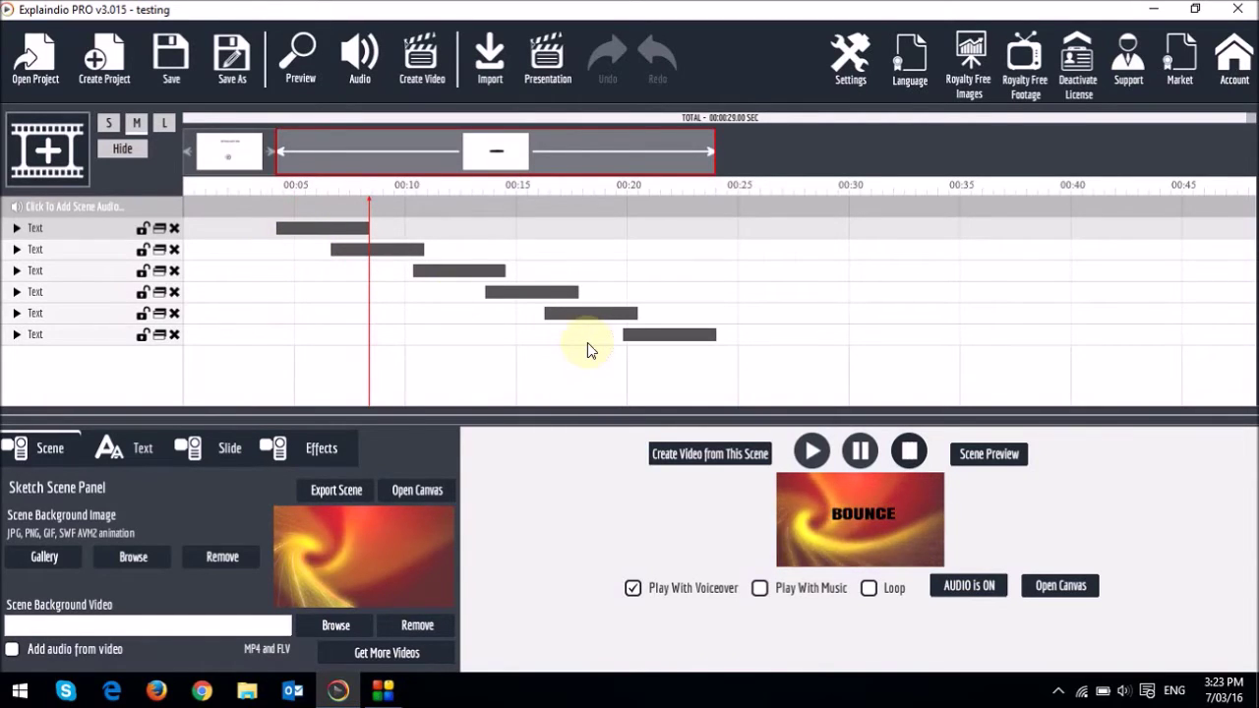
pyautogui.click(1002, 457)
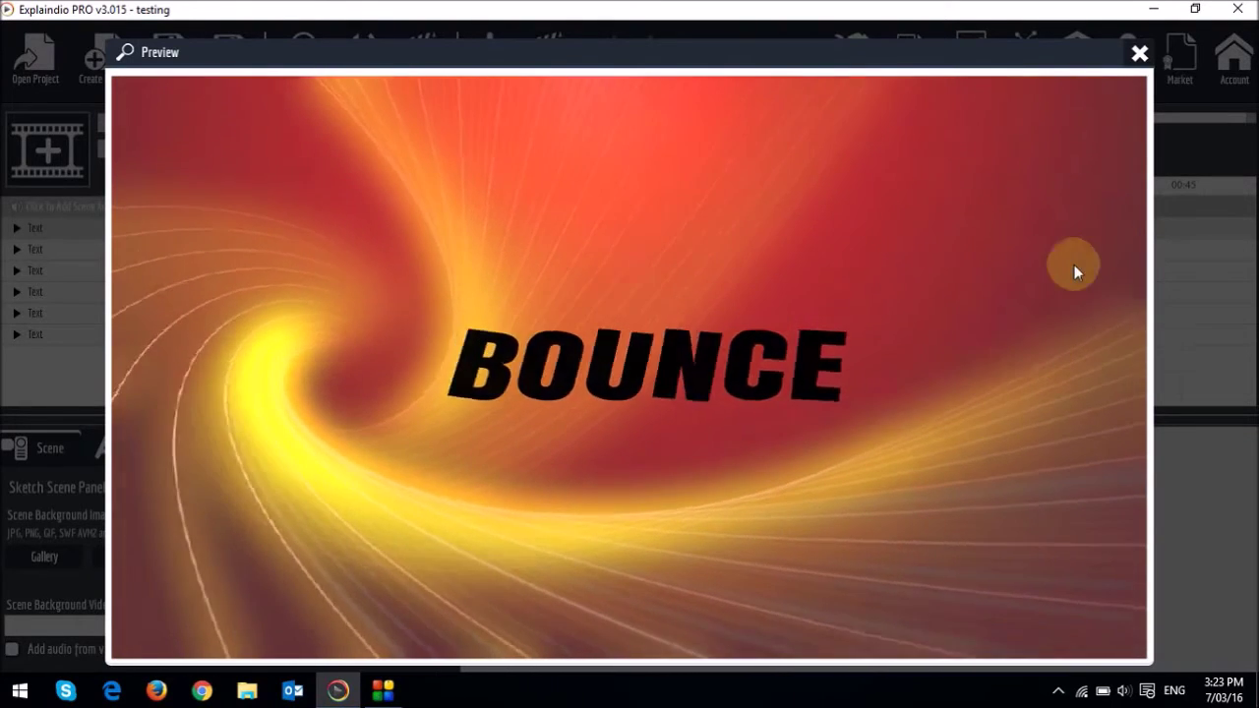
pyautogui.click(1139, 53)
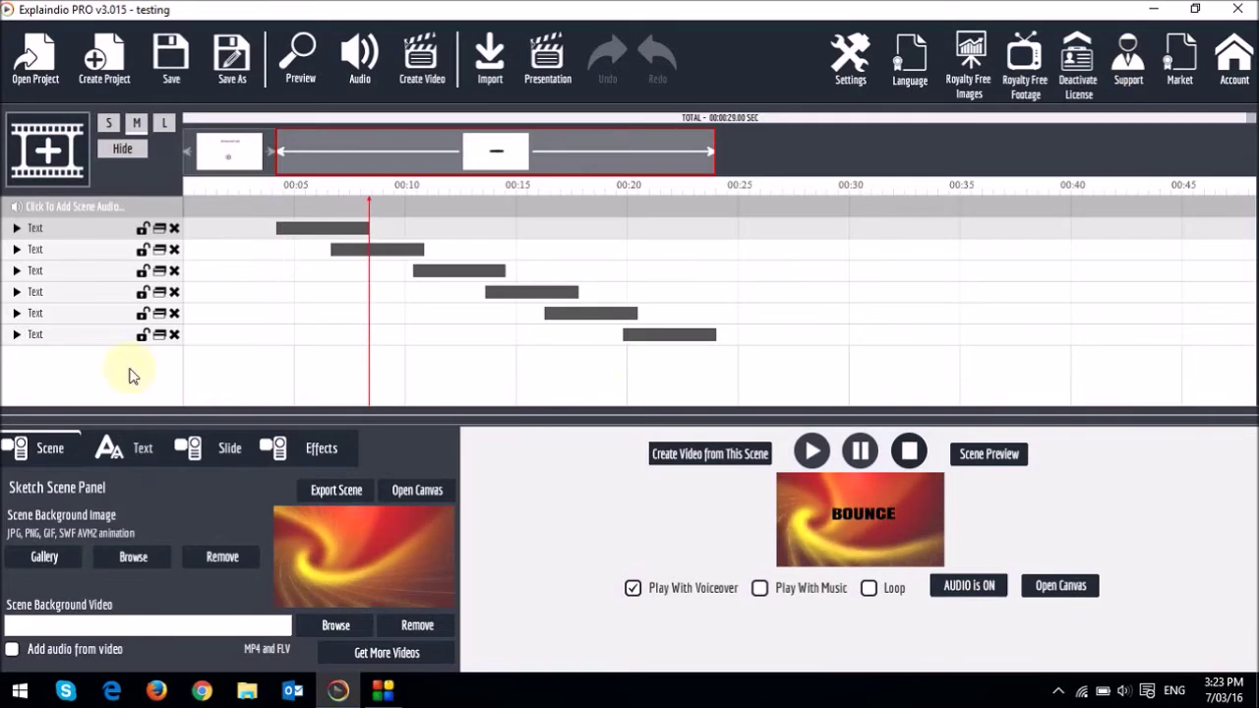
pyautogui.click(16, 229)
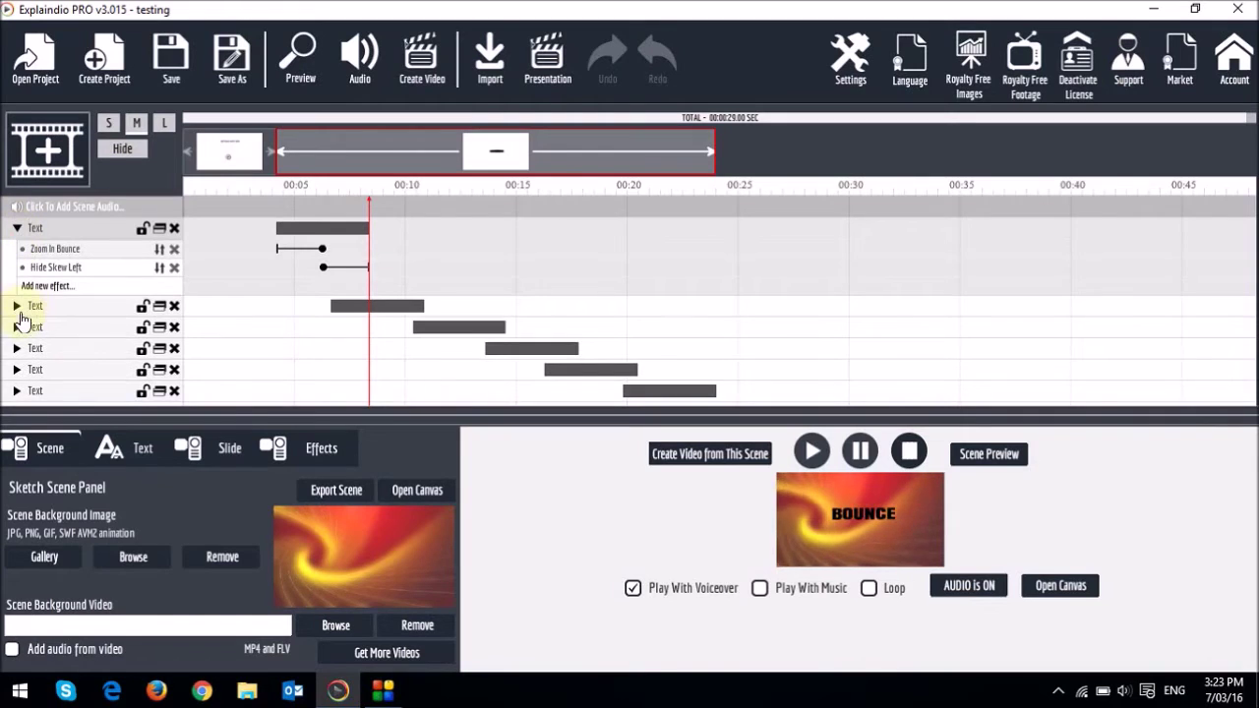
pyautogui.click(17, 306)
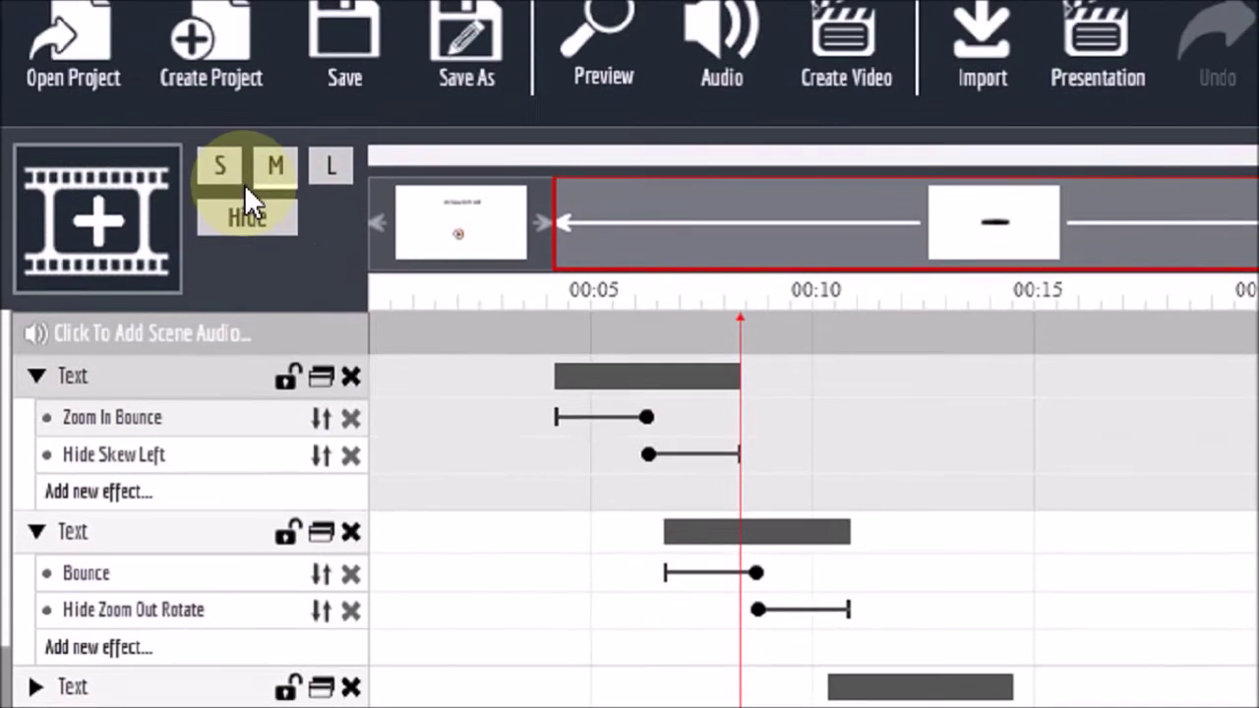
# Enlarge the timeline, check the last Text track's Rotate YZ effect, then collapse the tracks
pyautogui.click(328, 192)
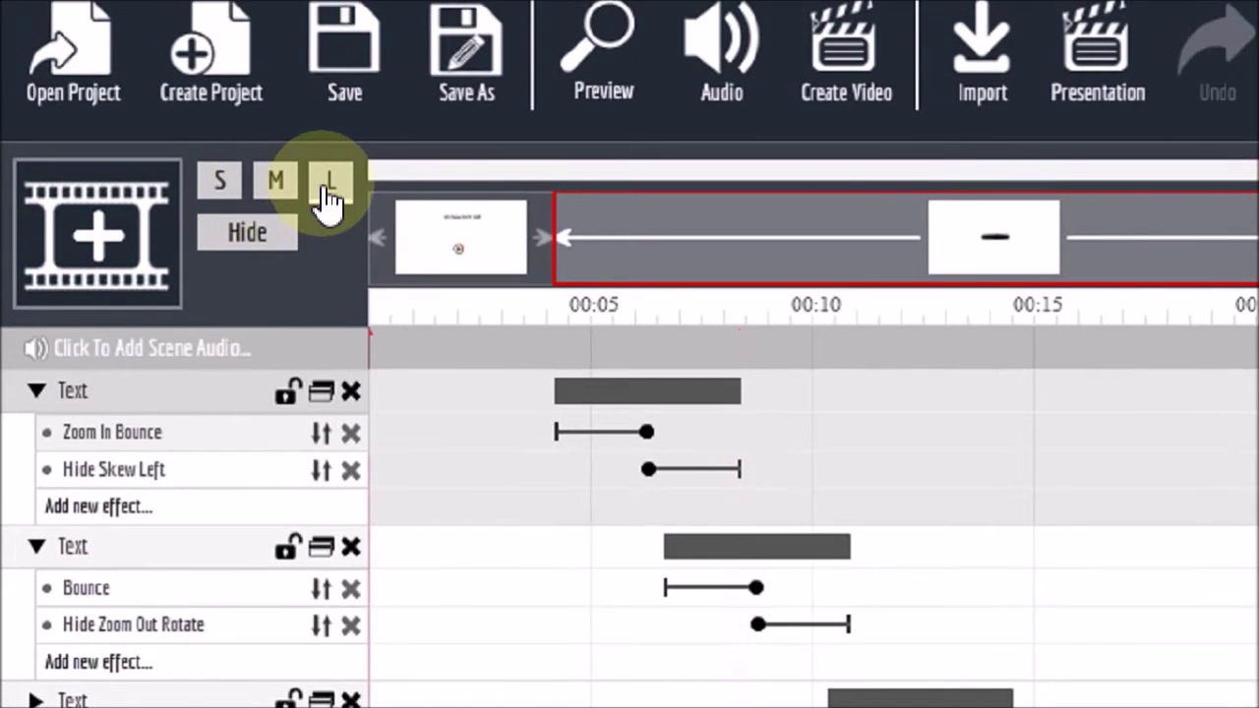
pyautogui.scroll(-4, 295, 535)
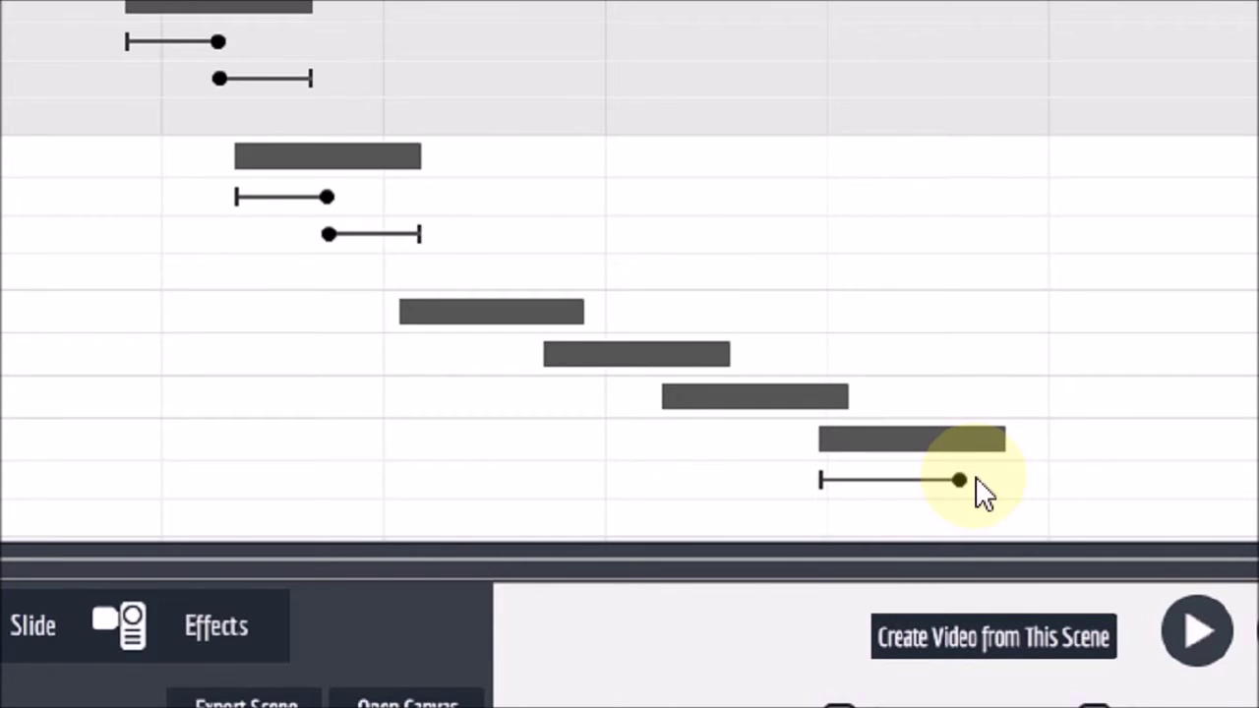
pyautogui.click(977, 482)
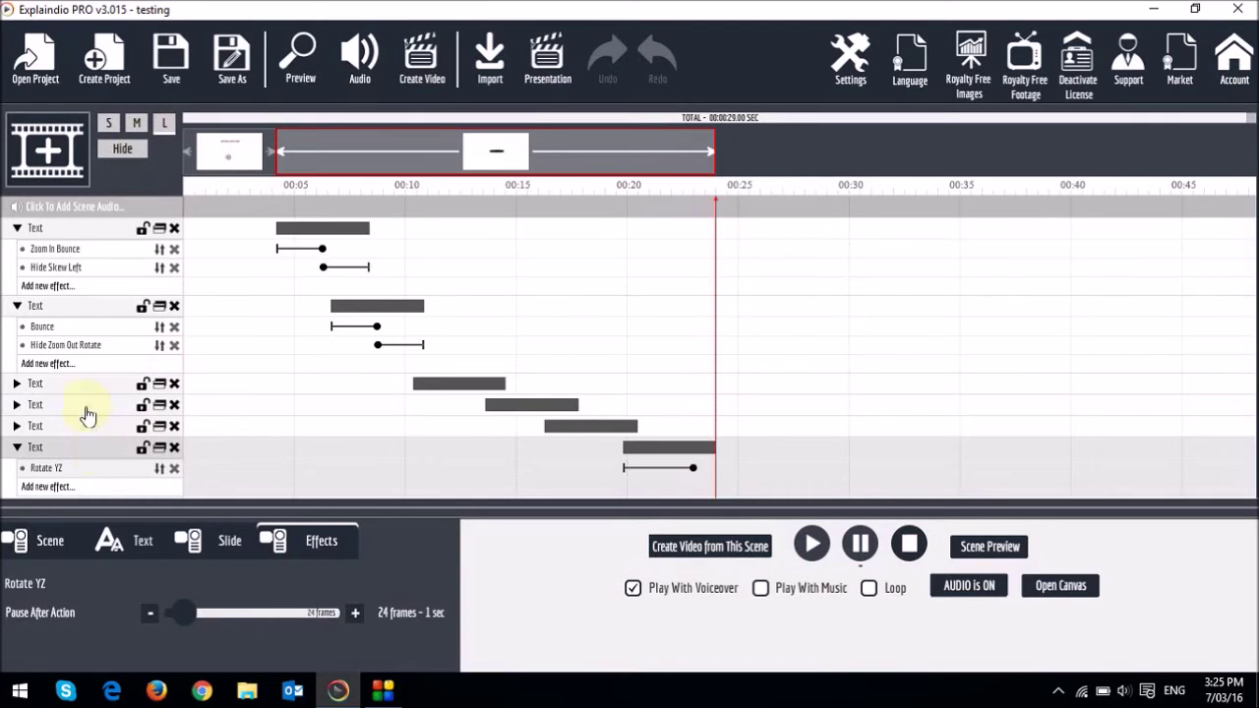
pyautogui.click(118, 152)
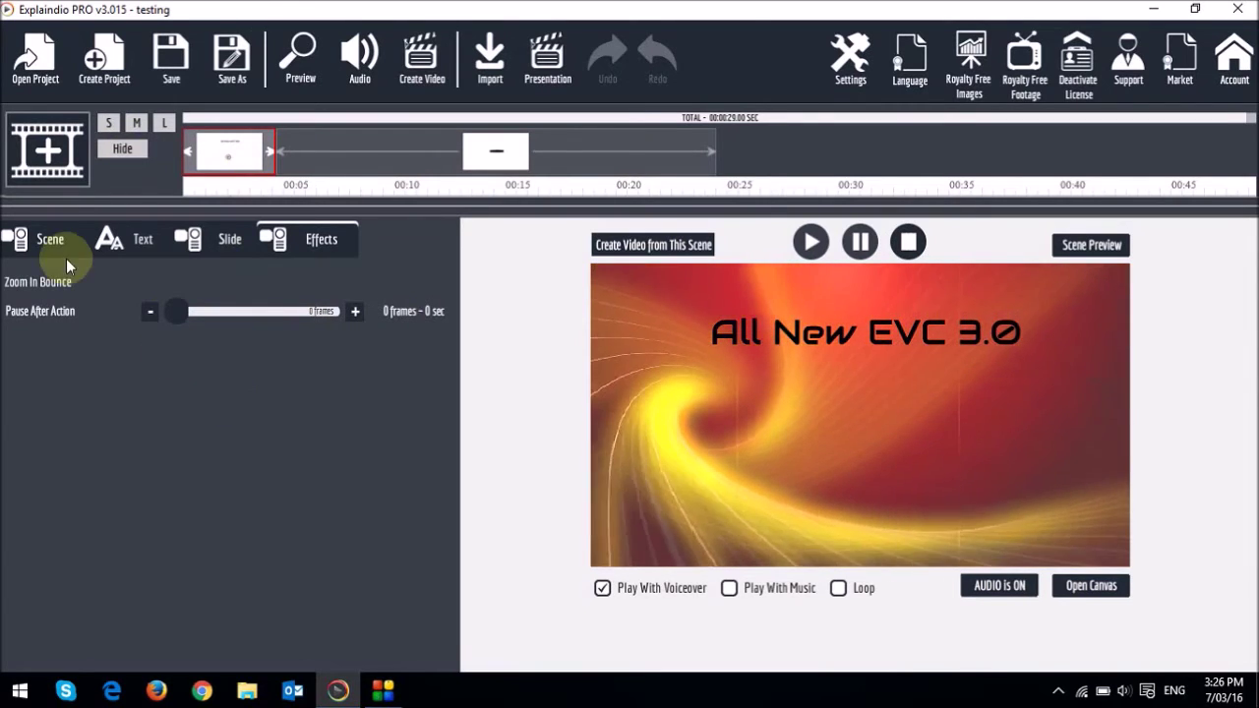
# Create a new blank scene and add a text object to it
pyautogui.click(42, 143)
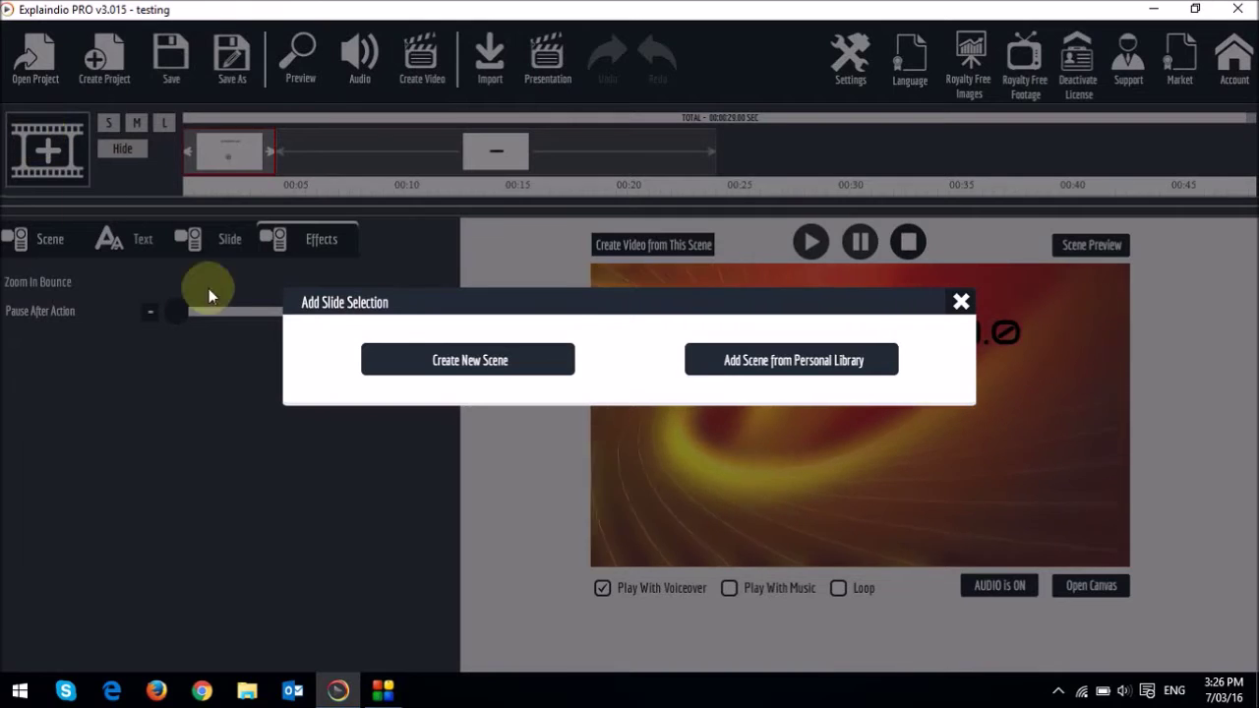
pyautogui.click(444, 366)
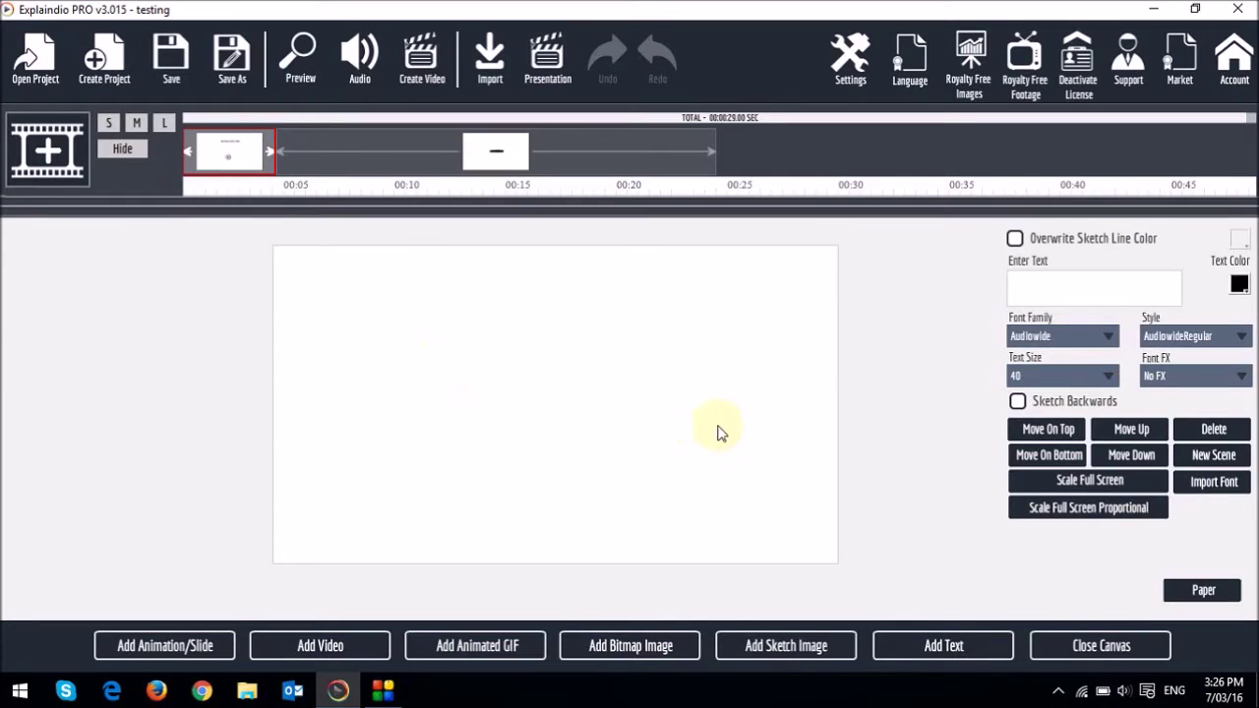
pyautogui.click(969, 652)
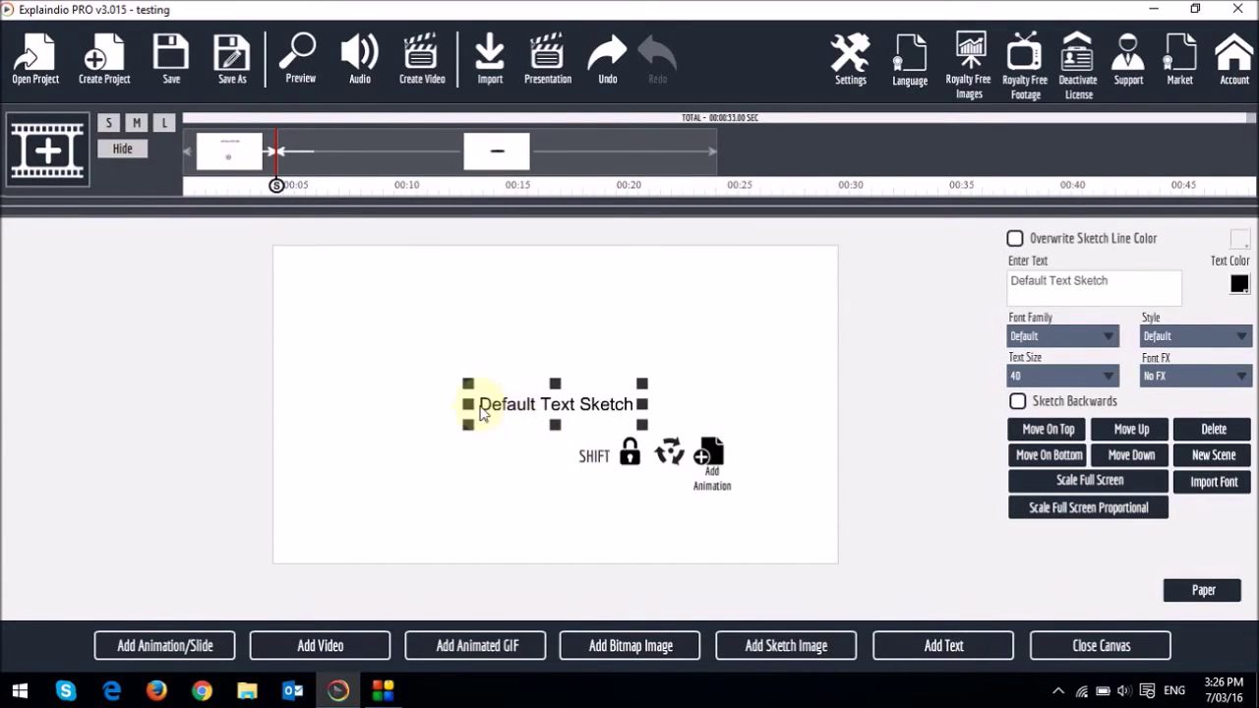
# Set the text to Alfa Slab One, enlarge it, and change its wording to 'All New EVC 3.0'
pyautogui.click(1075, 345)
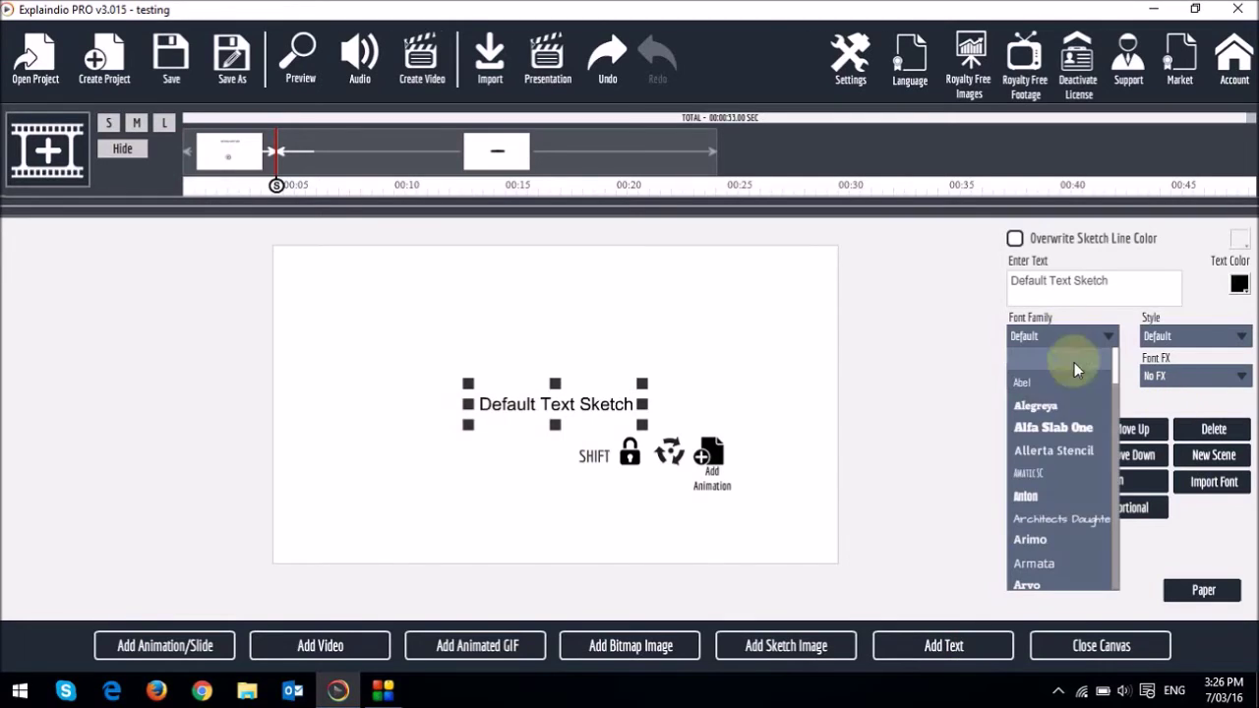
pyautogui.click(1077, 424)
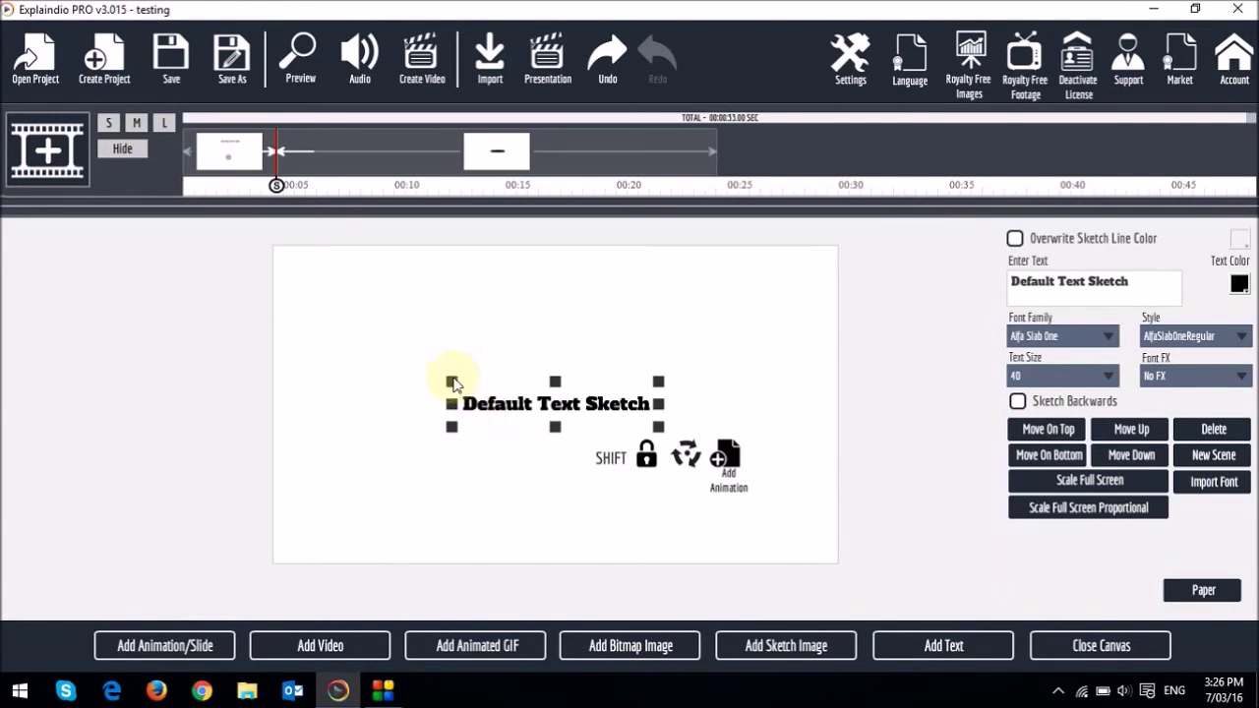
pyautogui.moveTo(450, 380); pyautogui.dragTo(353, 366)
pyautogui.moveTo(1156, 281); pyautogui.dragTo(913, 288)
pyautogui.write('T')
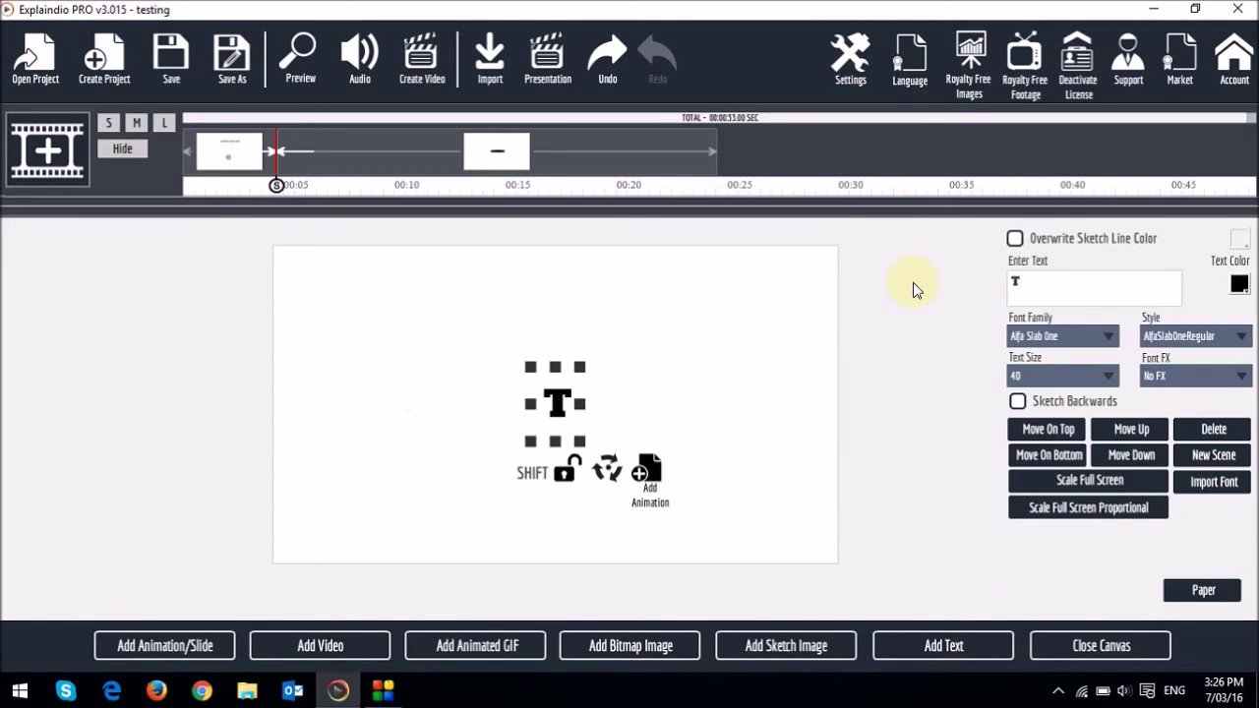
pyautogui.press('BackSpace')
pyautogui.write('All New EVC 3.0')
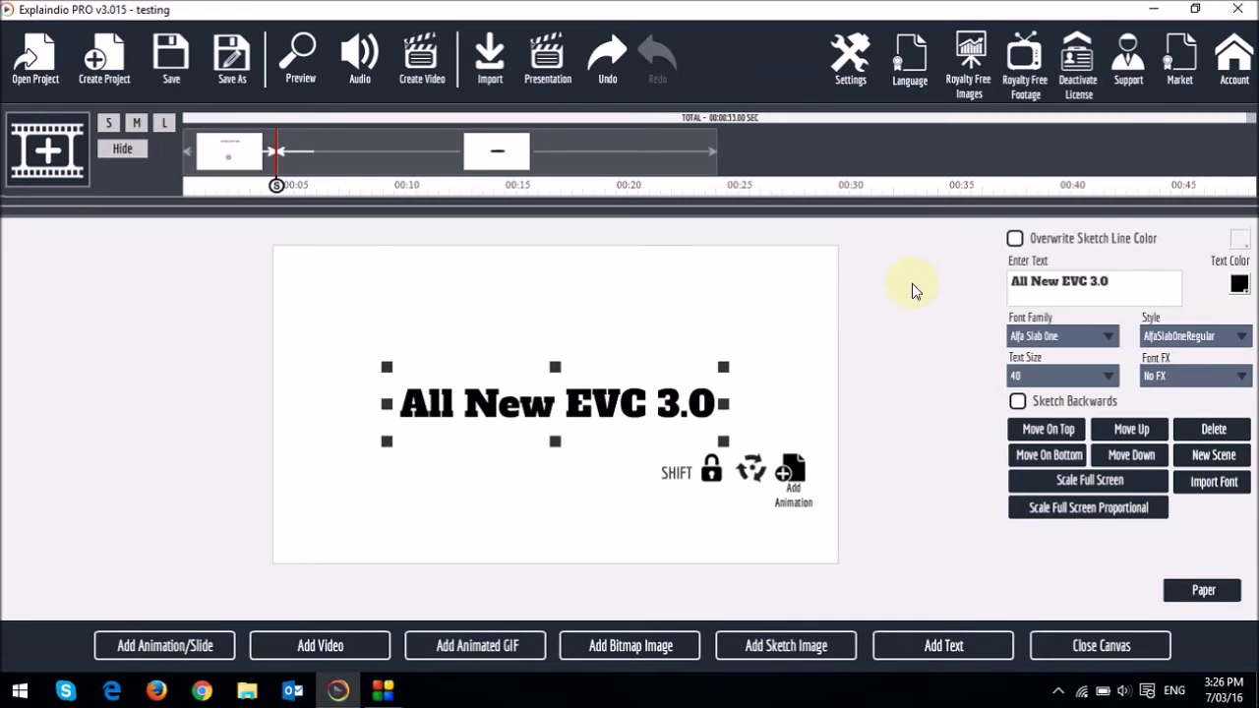
# Add a Text By Letter Zoom In Bounce entrance effect to the text layer
pyautogui.click(110, 126)
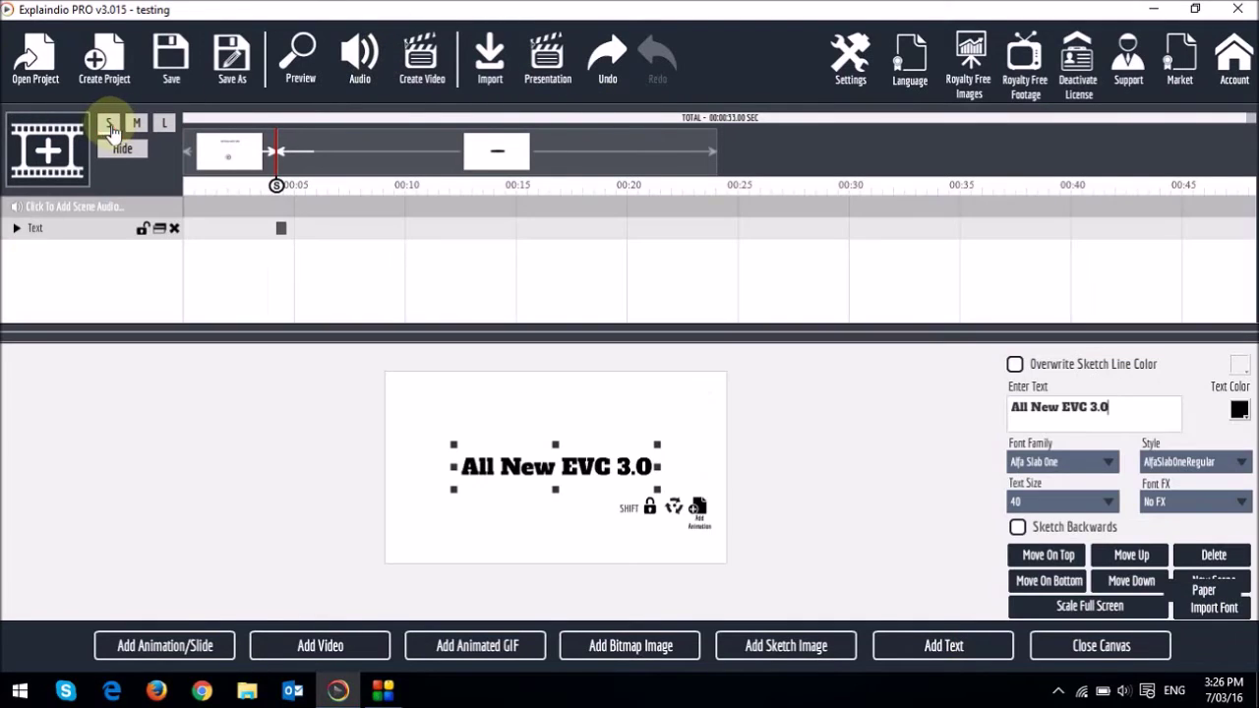
pyautogui.click(18, 229)
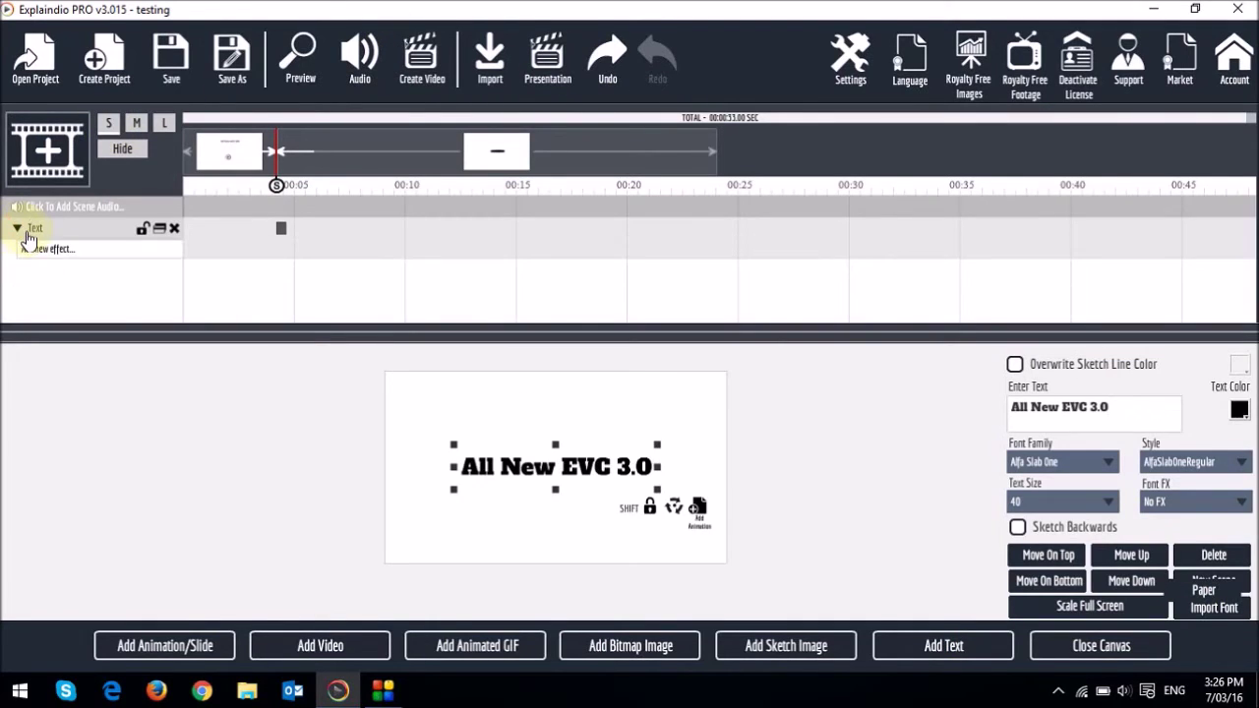
pyautogui.click(107, 260)
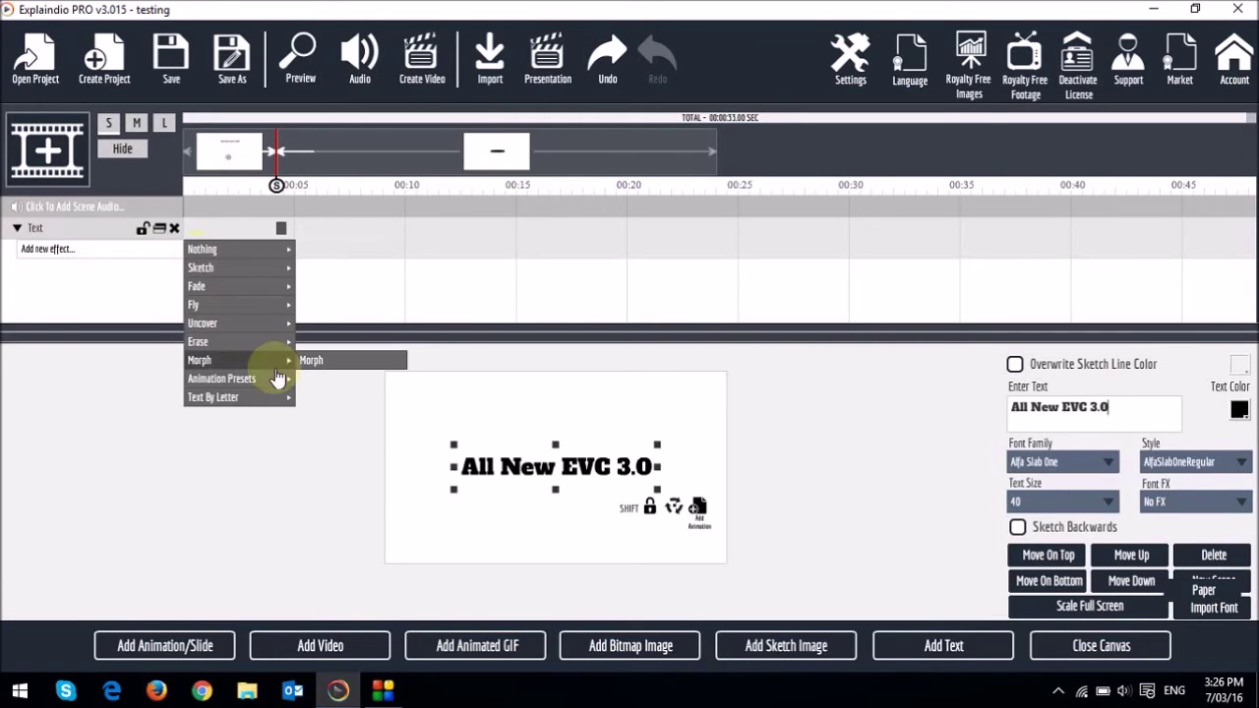
pyautogui.moveTo(271, 399)
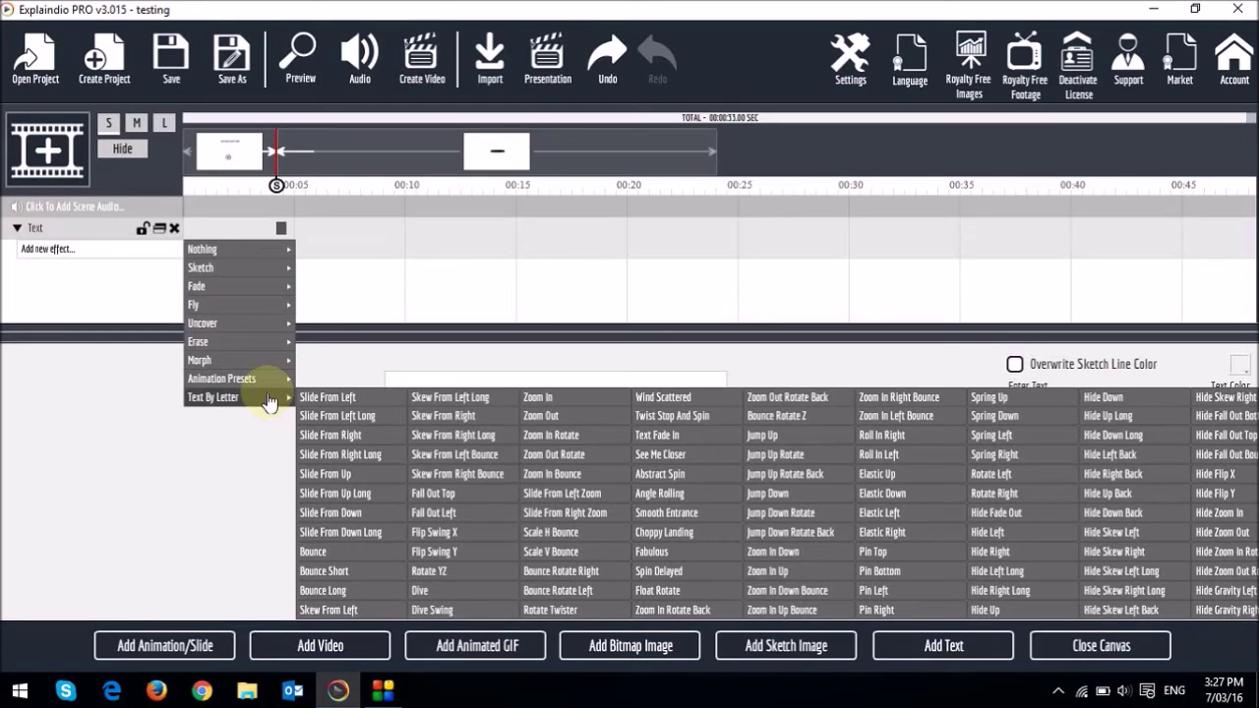
pyautogui.click(595, 482)
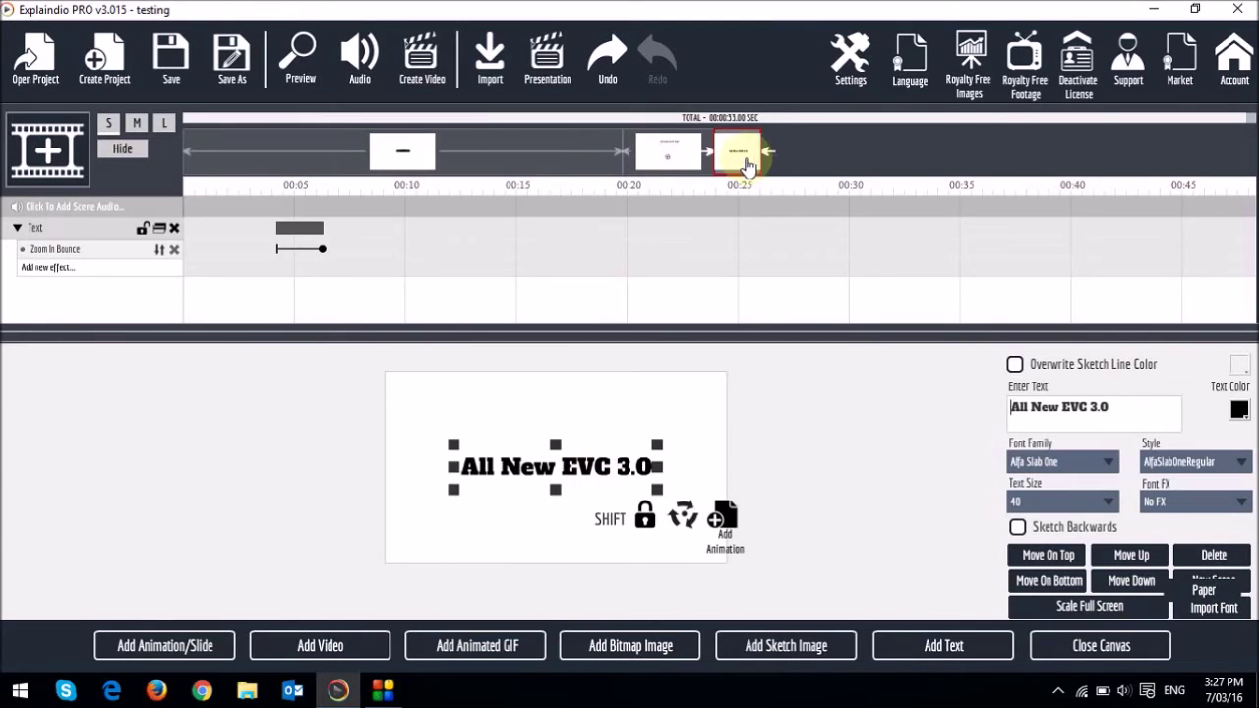
# Add the Hide Fade Out exit effect and preview the scene's animation
pyautogui.click(236, 162)
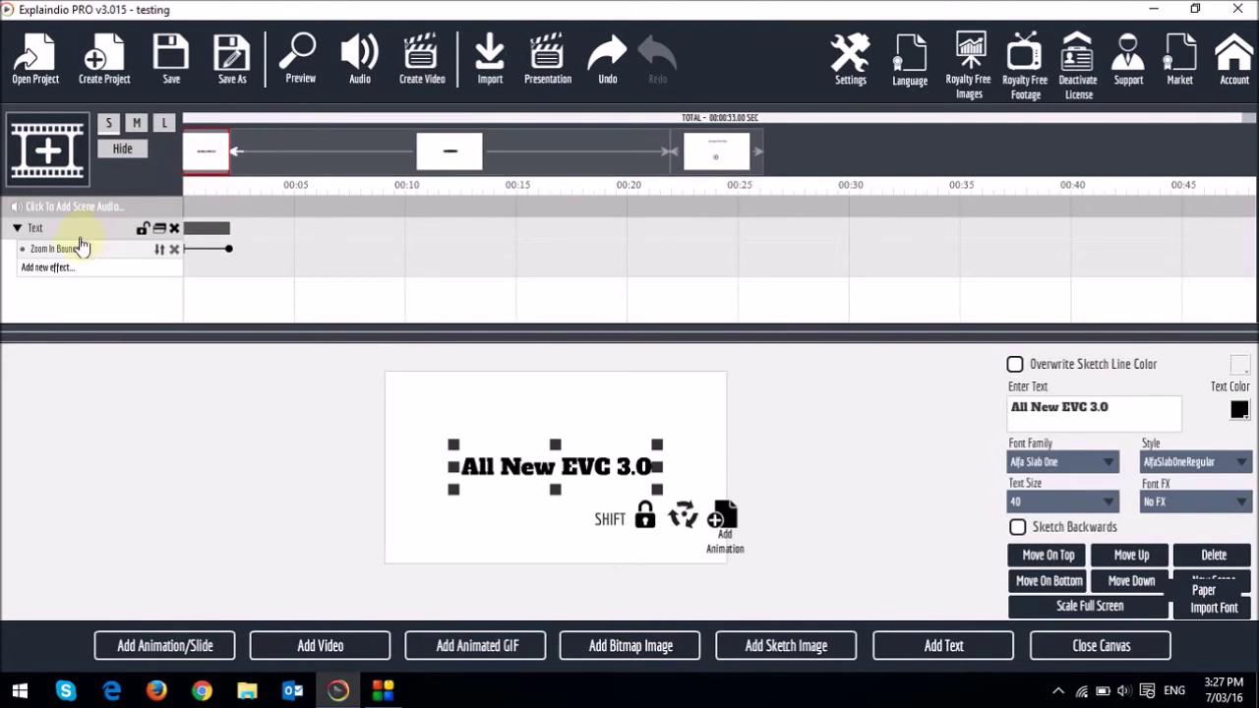
pyautogui.click(134, 275)
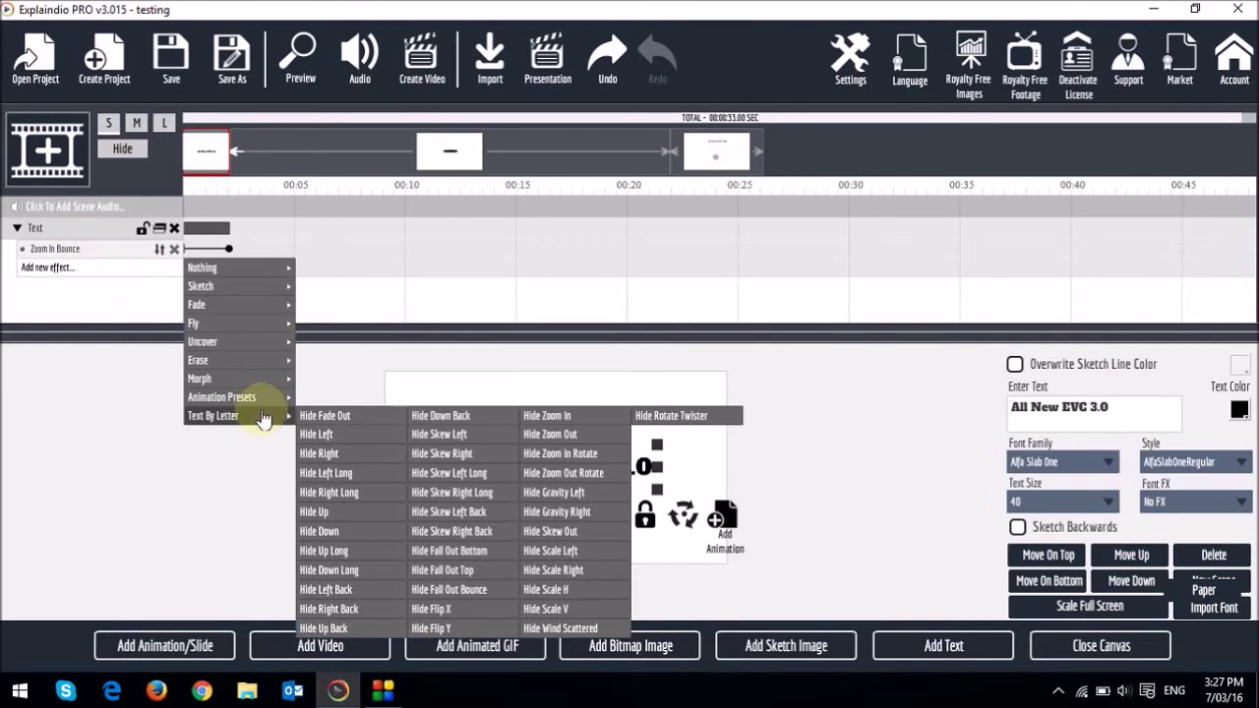
pyautogui.click(351, 418)
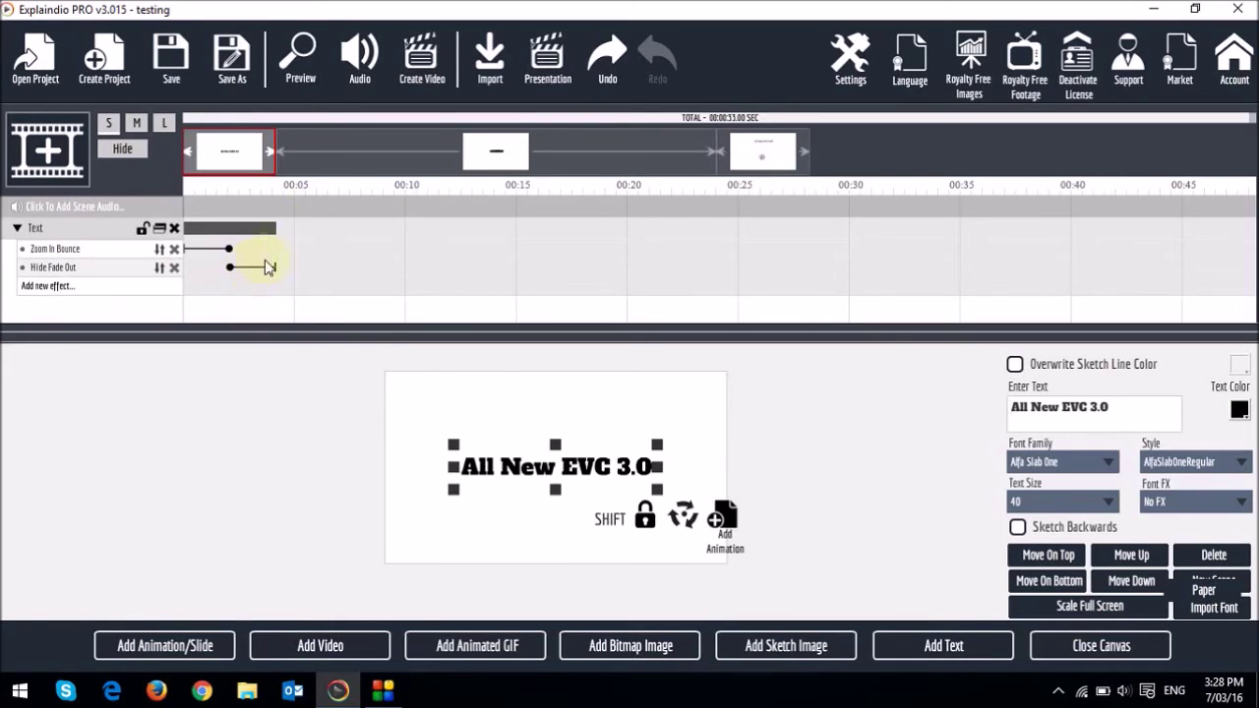
pyautogui.click(299, 77)
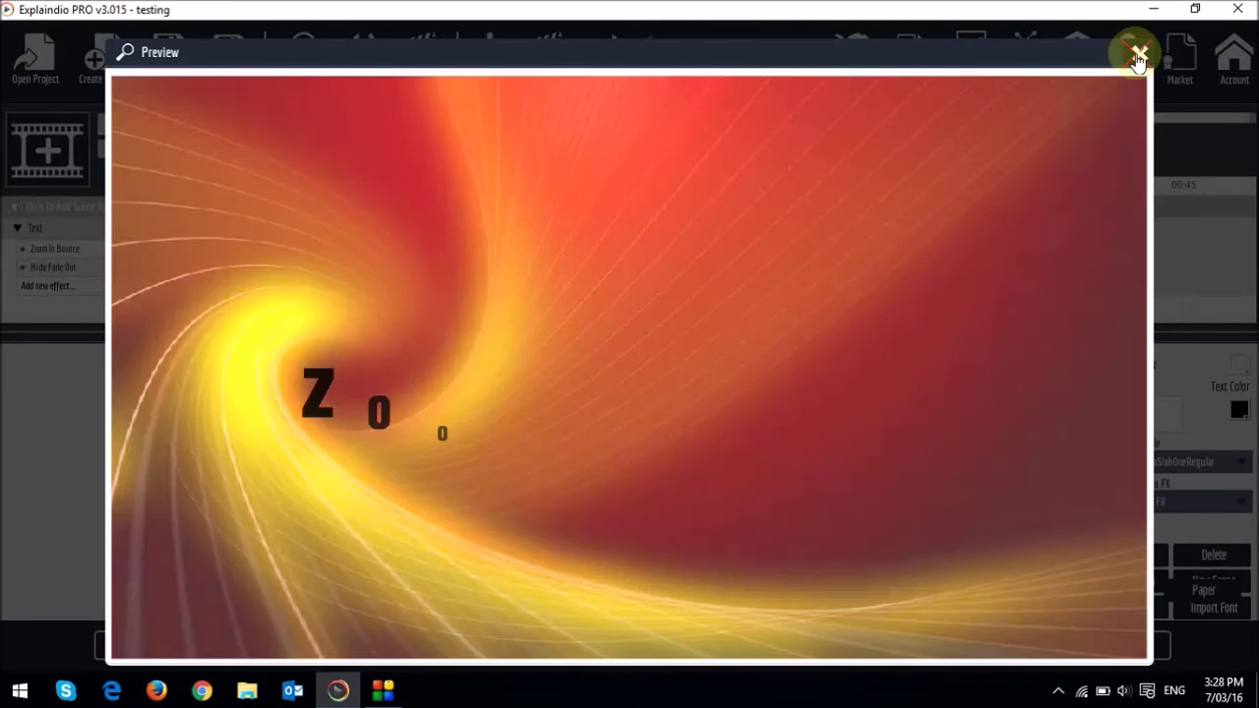
# Close the preview and look over the Zoom In Bounce effect choices without changing anything
pyautogui.click(1139, 53)
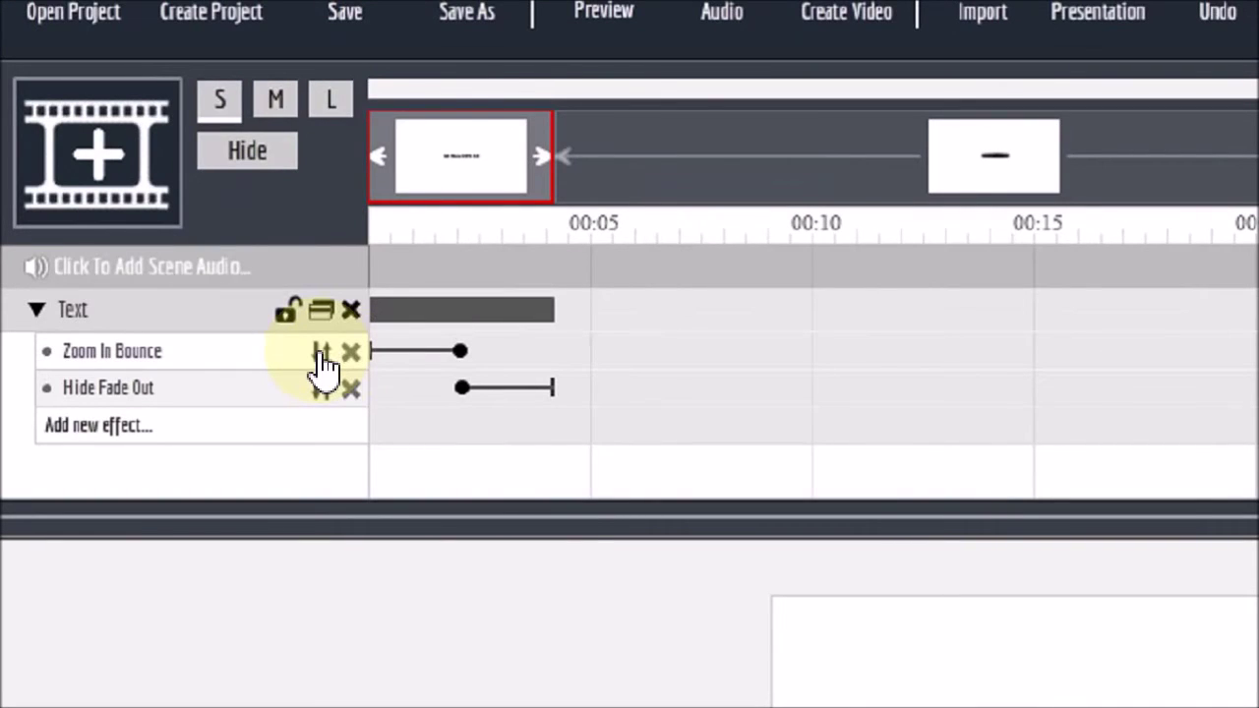
pyautogui.click(321, 352)
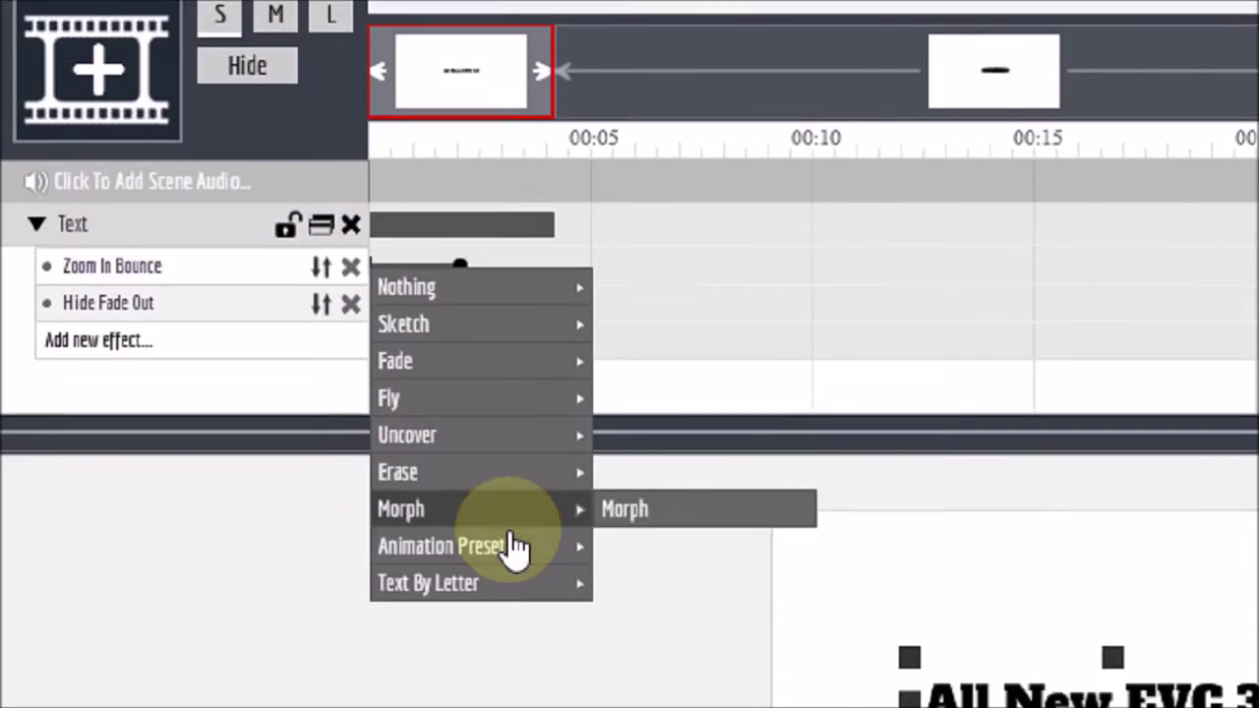
pyautogui.moveTo(537, 681)
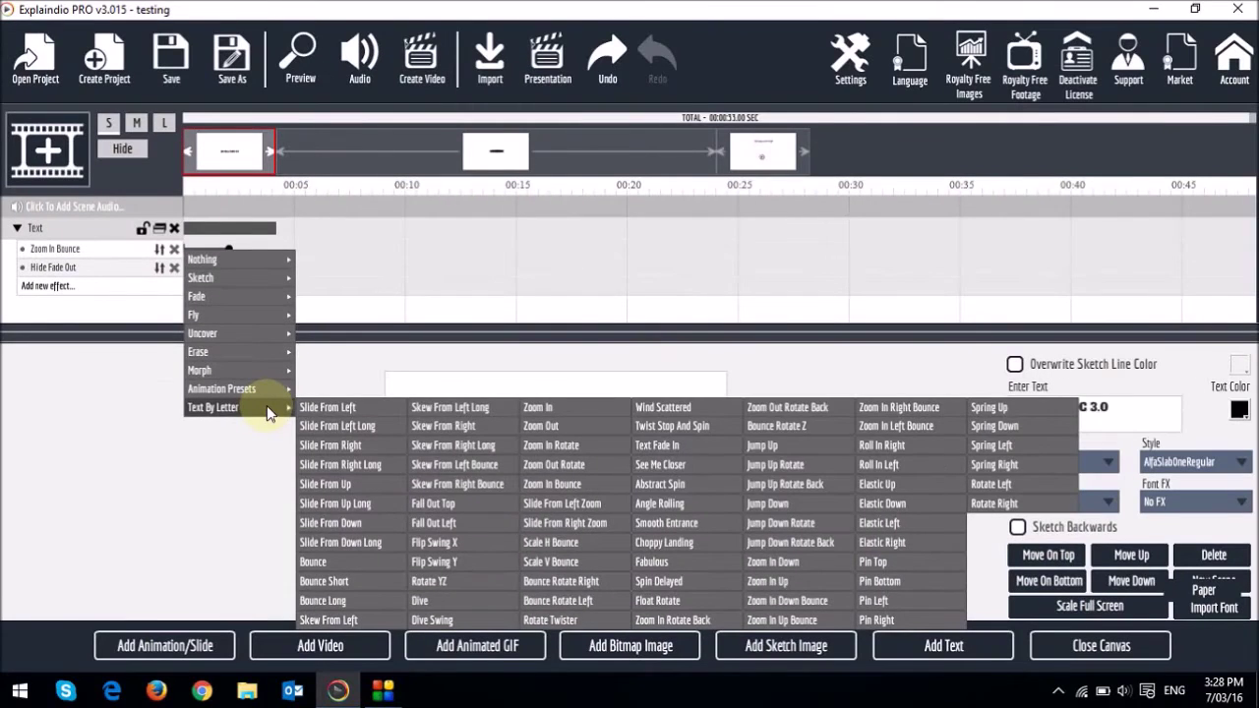
pyautogui.click(162, 241)
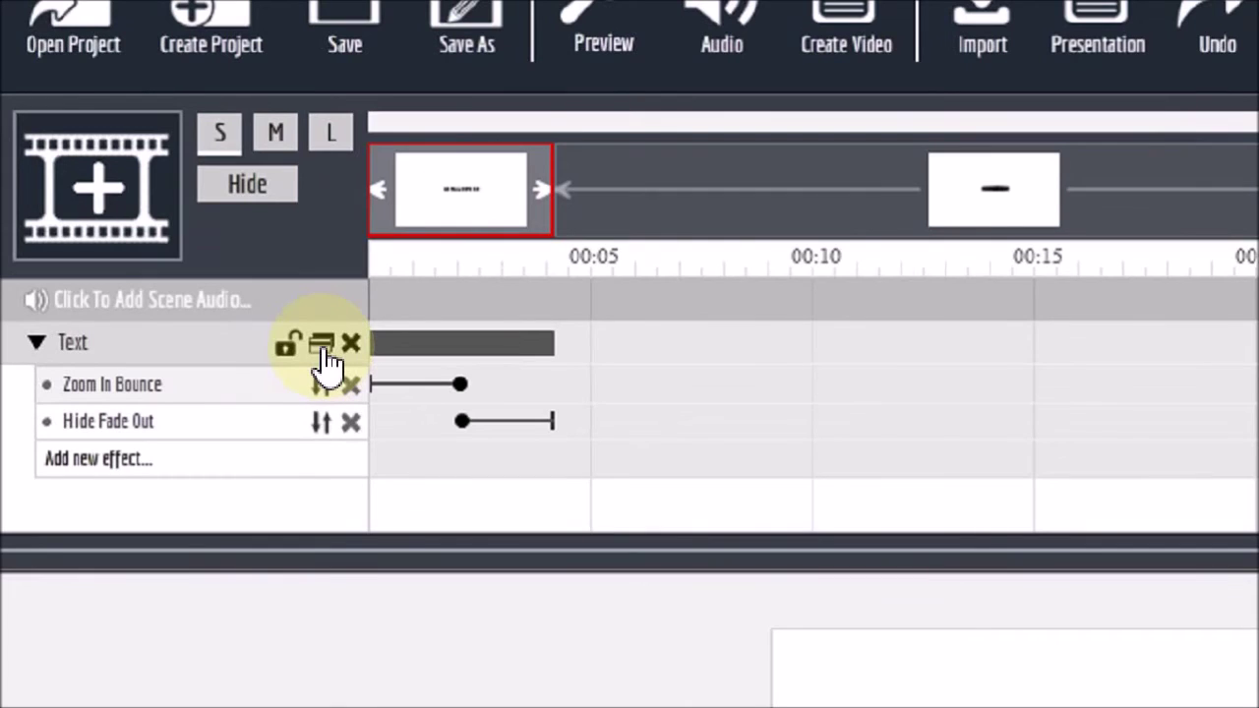
# Duplicate the Text layer, then remove the copy's Hide Fade Out and Zoom In Bounce effects and delete it
pyautogui.click(322, 344)
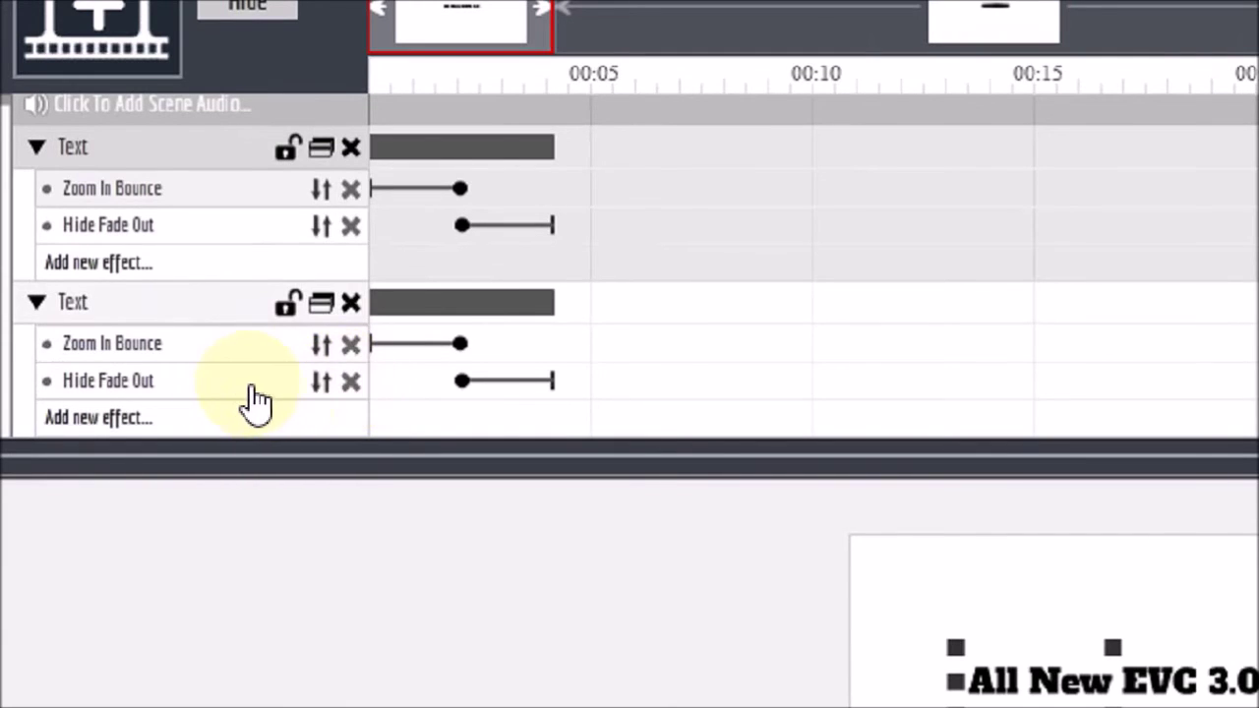
pyautogui.click(354, 392)
pyautogui.click(352, 357)
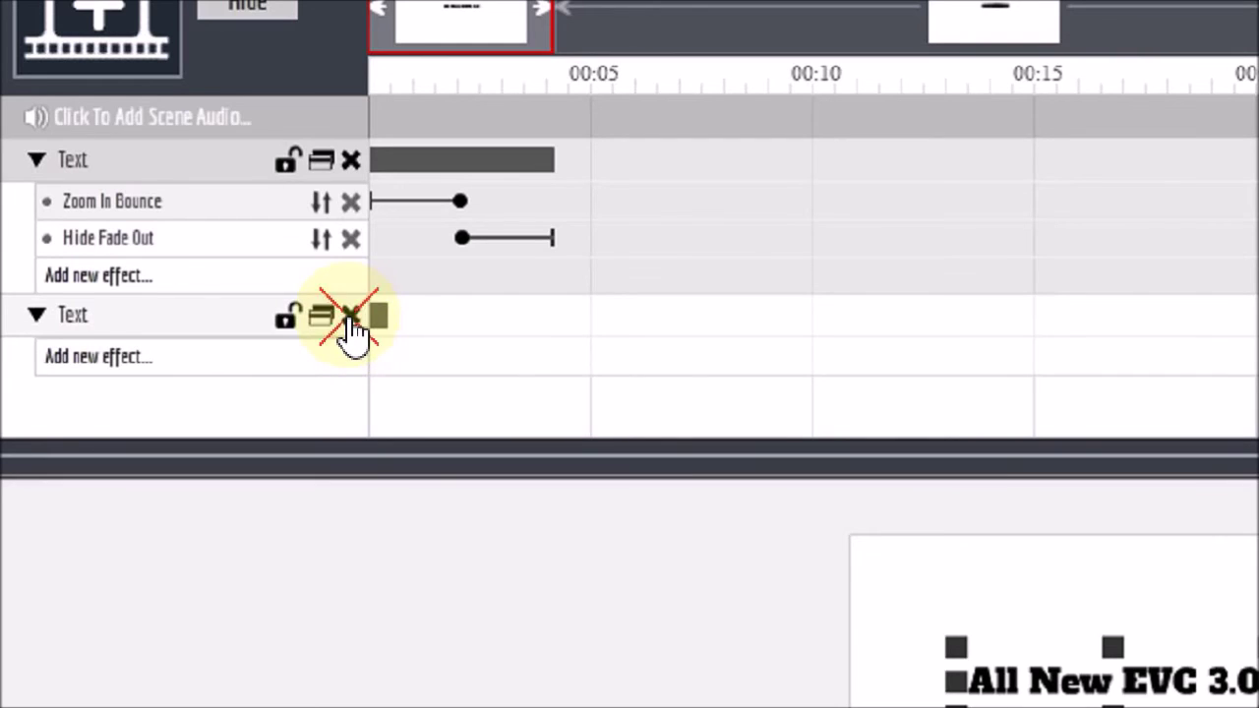
pyautogui.click(351, 317)
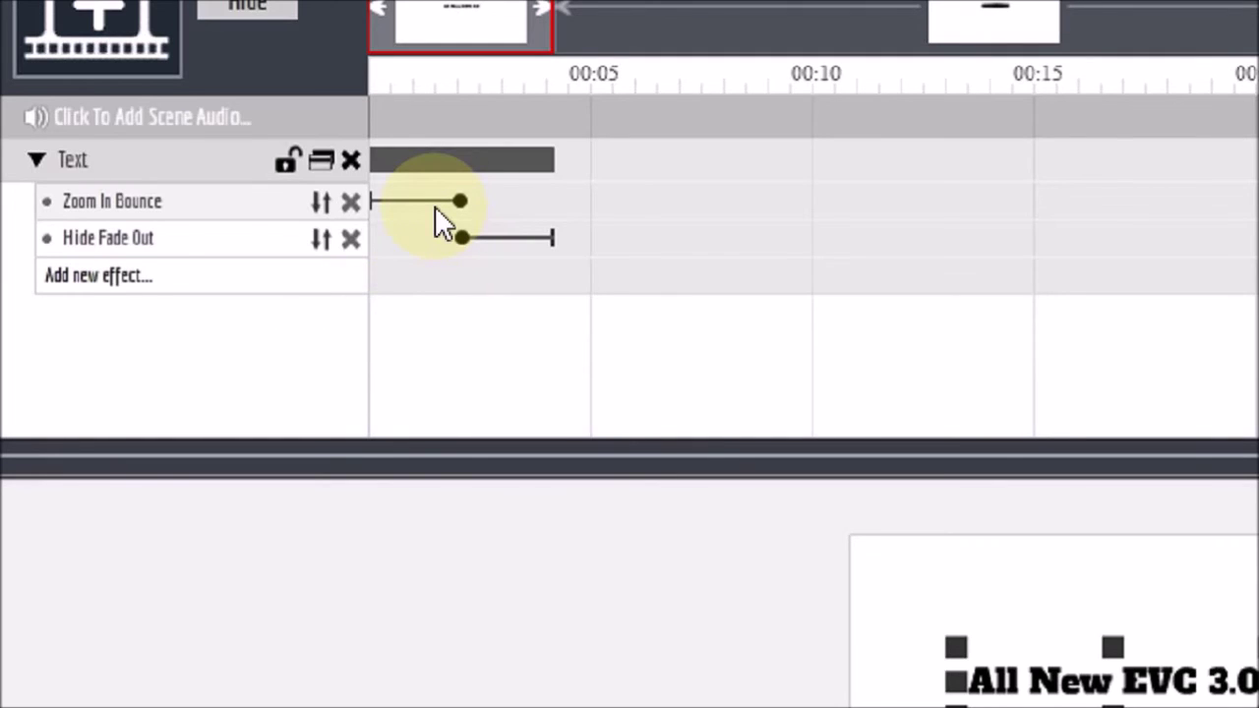
# Stretch Zoom In Bounce to about 3 seconds so the Text bar ends at 00:05
pyautogui.moveTo(436, 205); pyautogui.dragTo(413, 204)
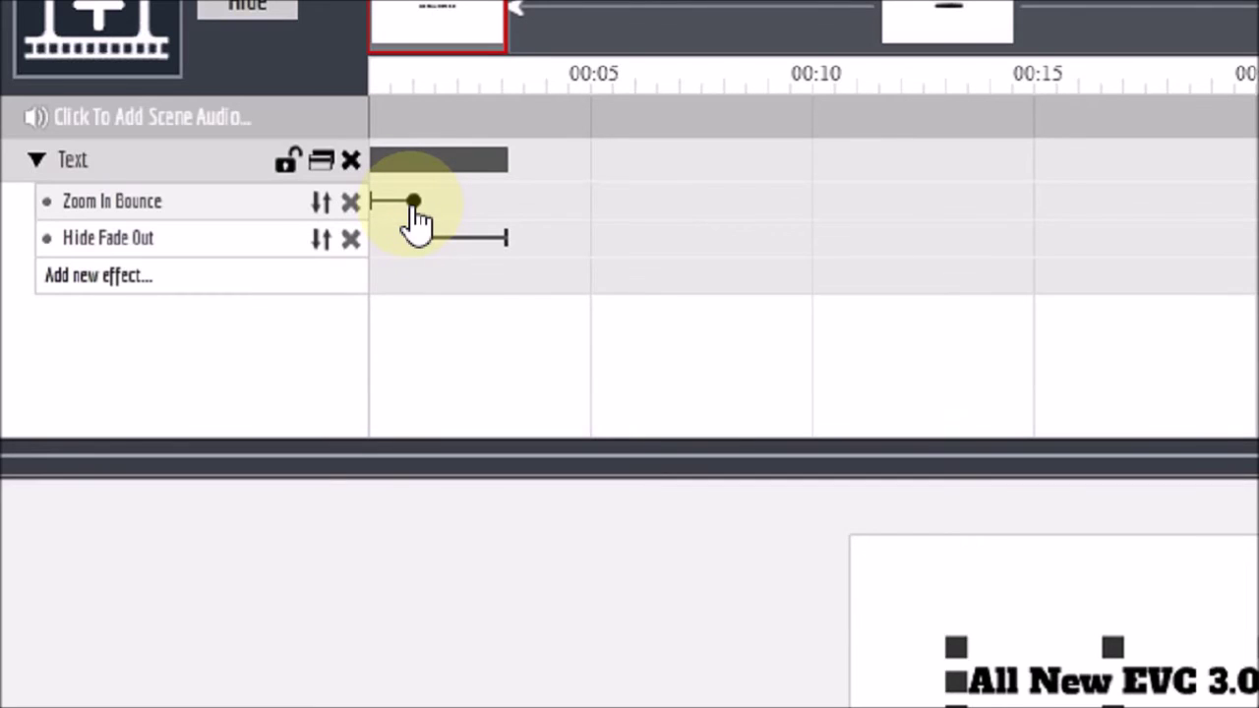
pyautogui.moveTo(416, 221); pyautogui.dragTo(504, 228)
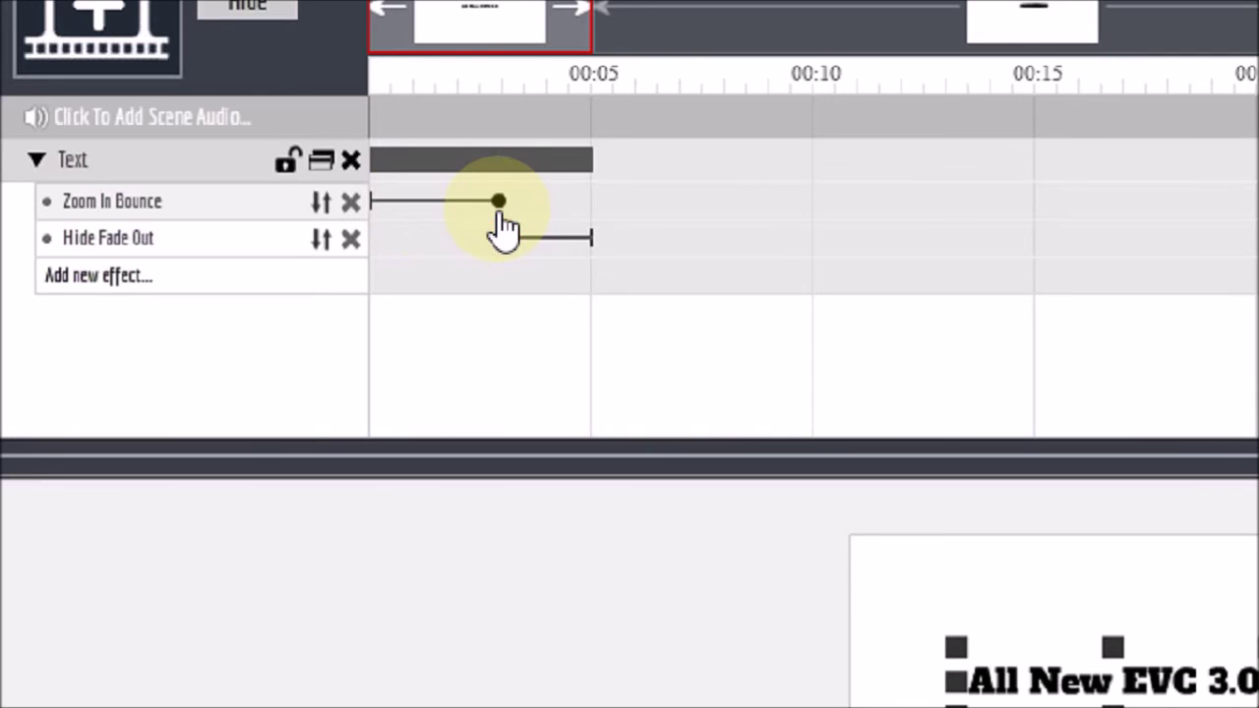